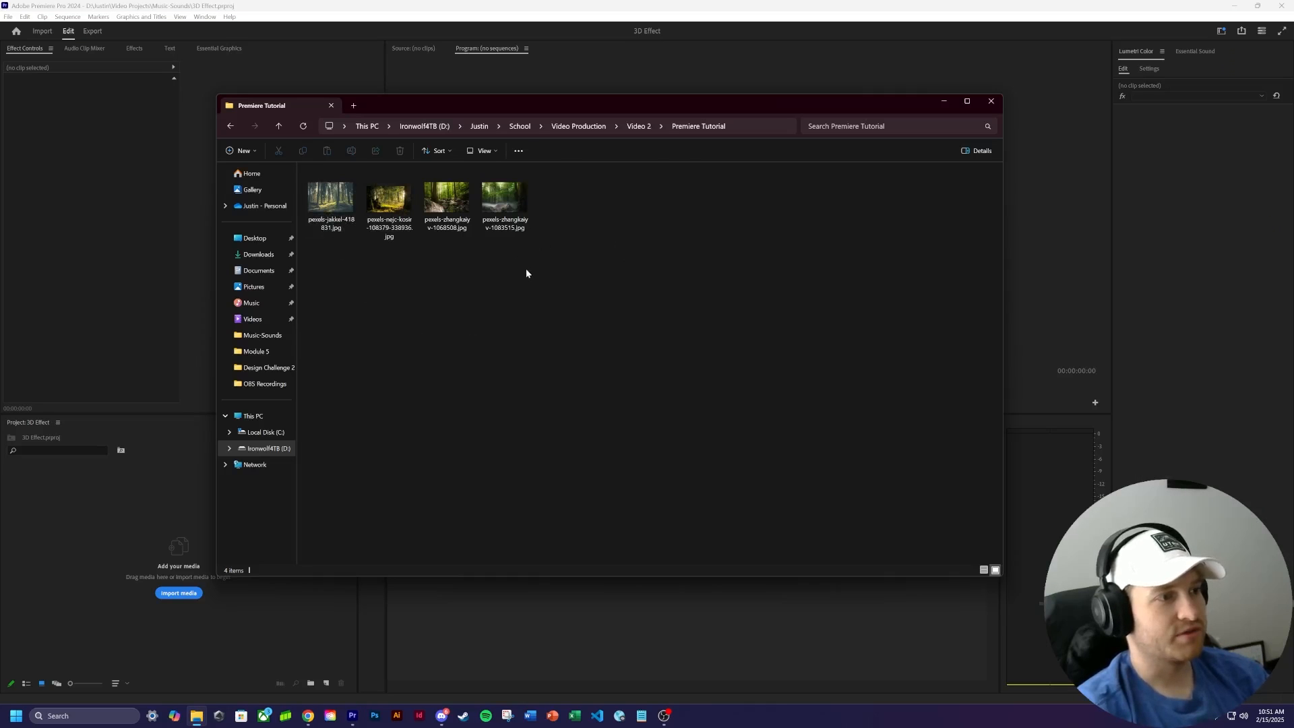
- Import the four forest photos into the project and lay them out in a UHD 4K timeline sequence
left_click_drag(530, 285, 317, 226)
left_click_drag(441, 203, 99, 522)
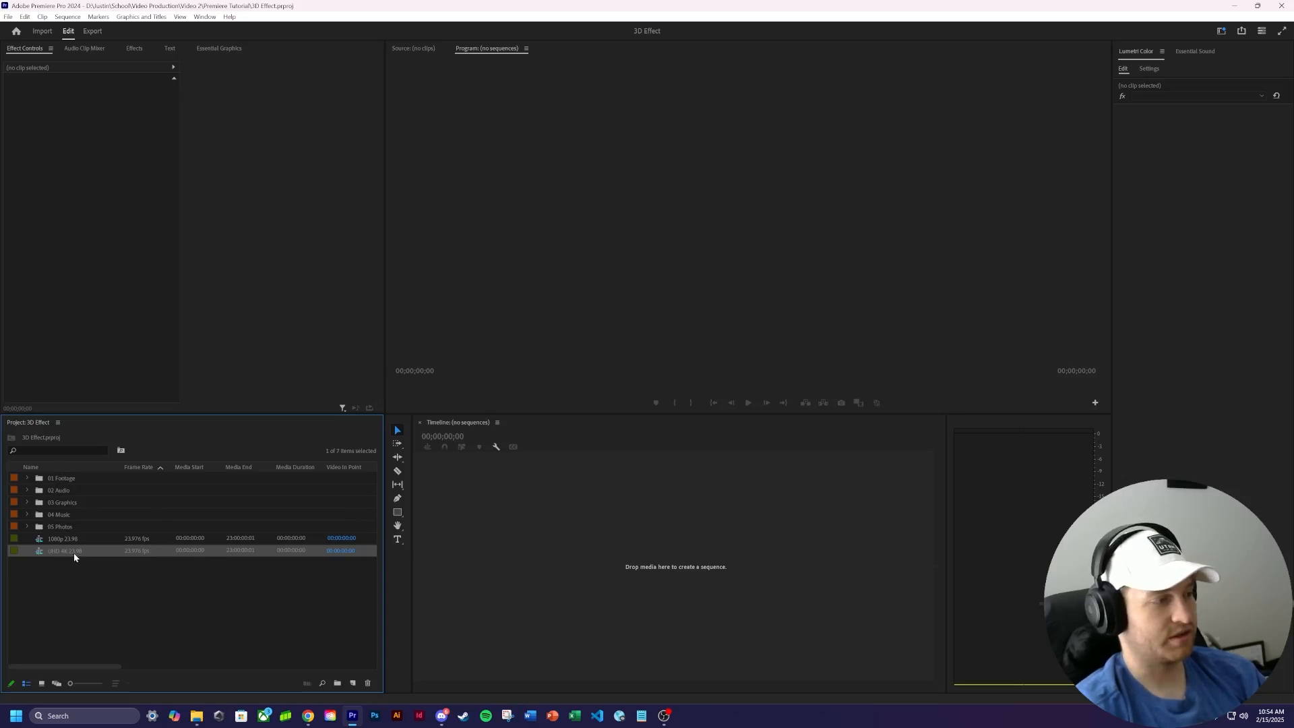
left_click_drag(54, 552, 507, 577)
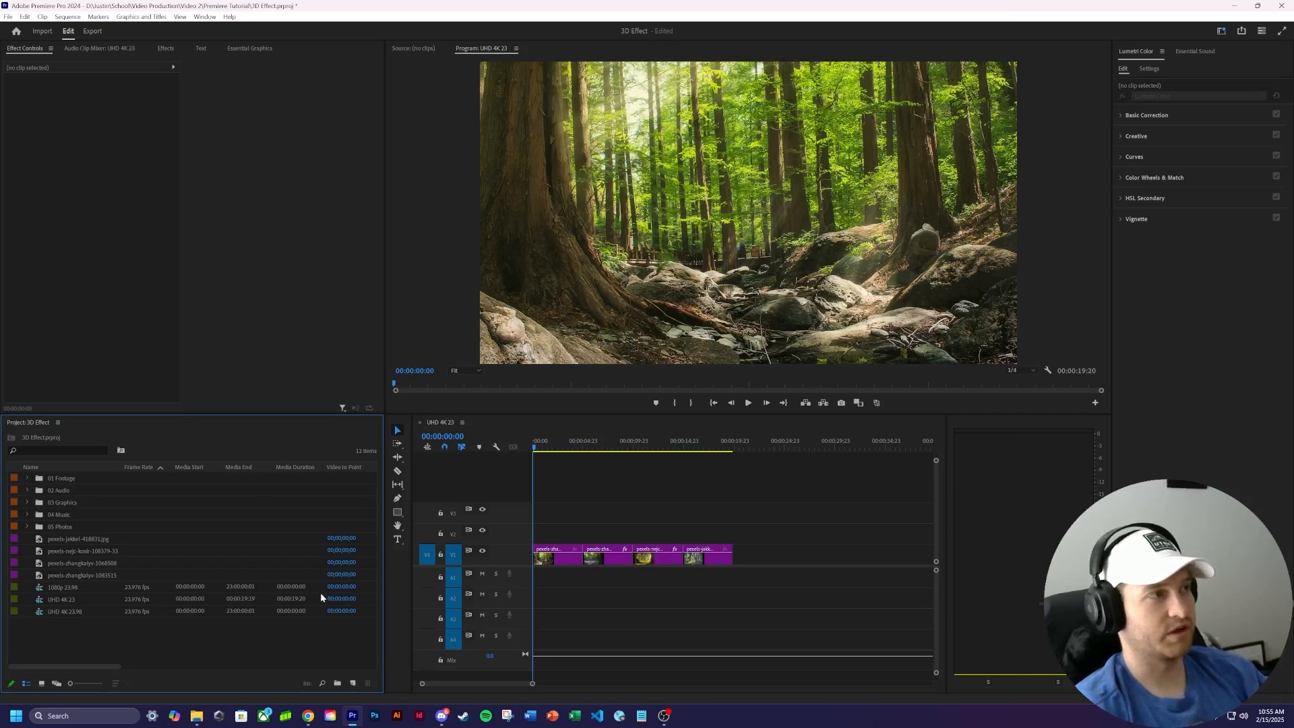
- Find the Basic 3D effect by searching for 3D and apply it to the first clip in the sequence
left_click(165, 49)
left_click(38, 62)
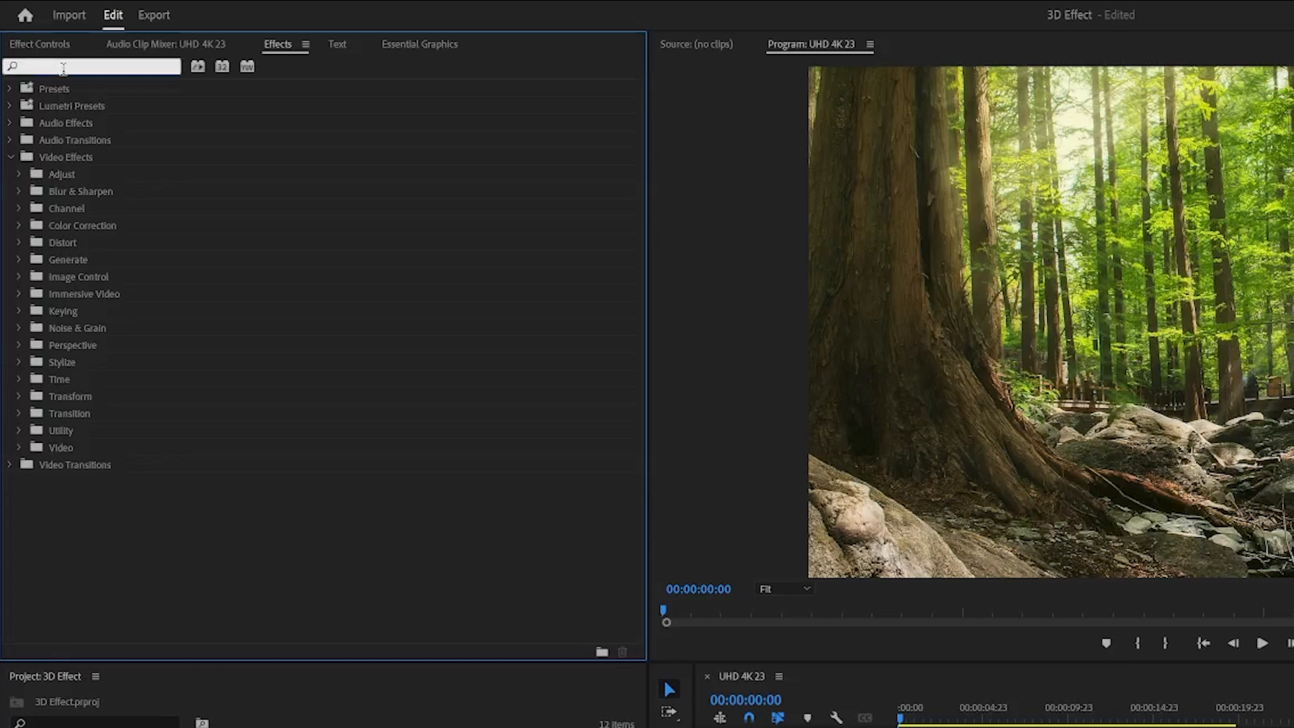
type("3D")
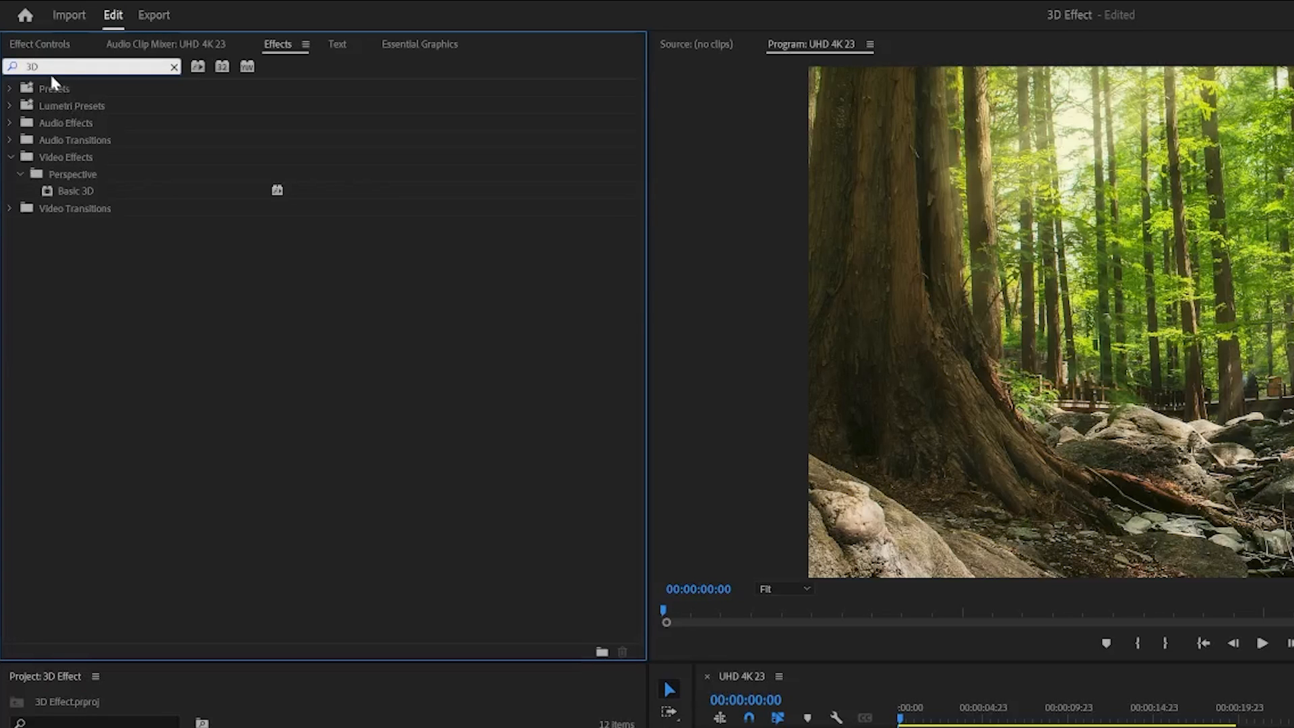
left_click(74, 192)
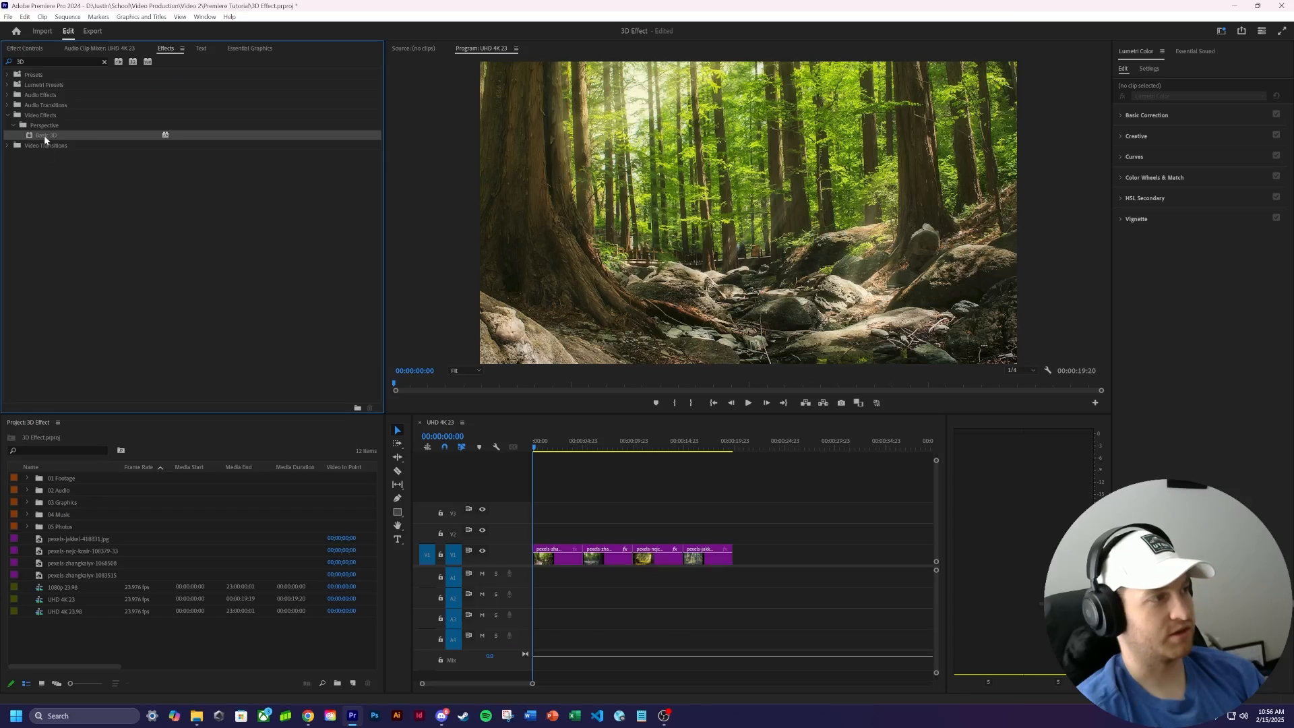
left_click(572, 556)
left_click(542, 443)
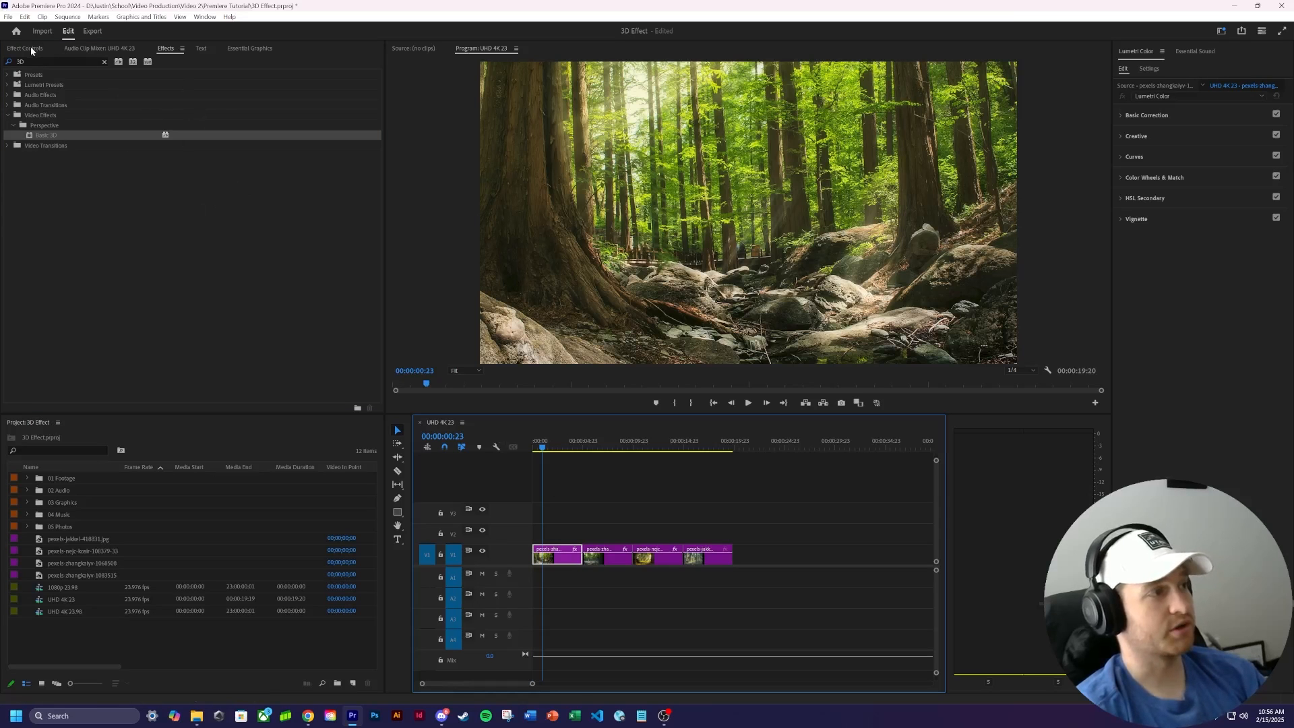
- Show the first clip's effect settings, return to the sequence start, and scale the photo to 67.1
left_click(29, 48)
key("Home")
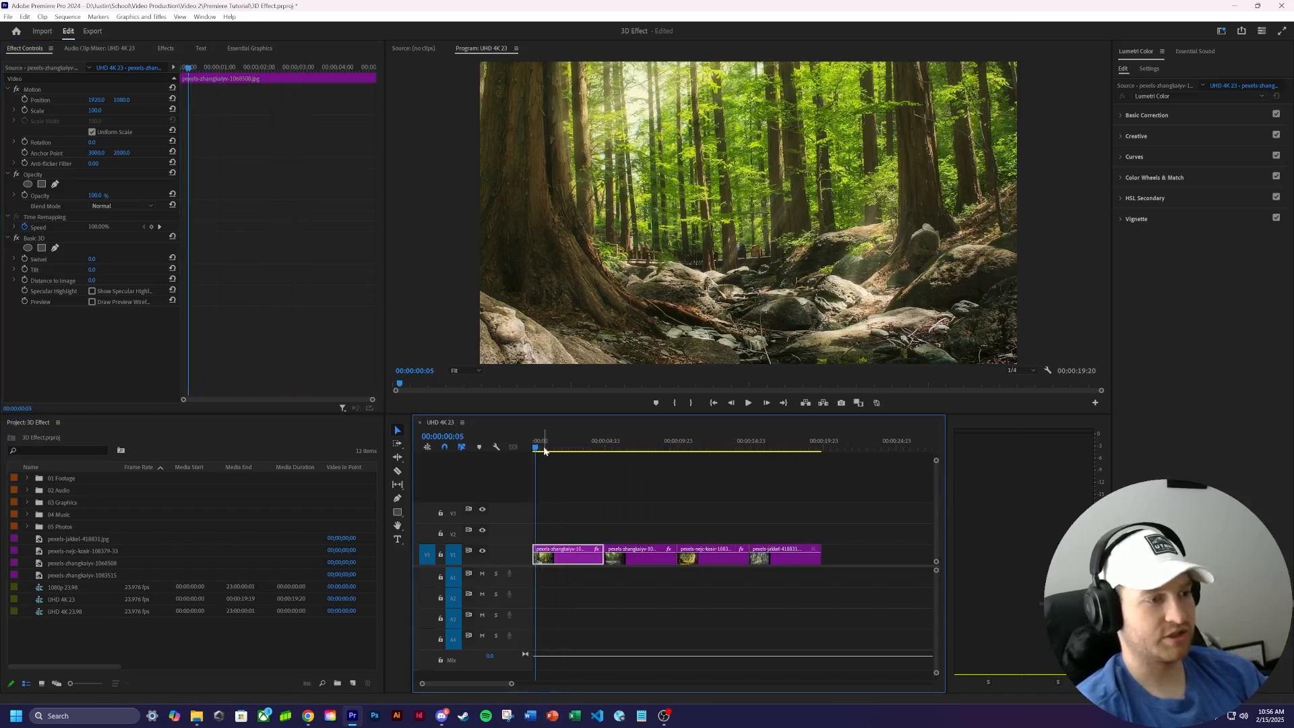
left_click_drag(539, 446, 524, 447)
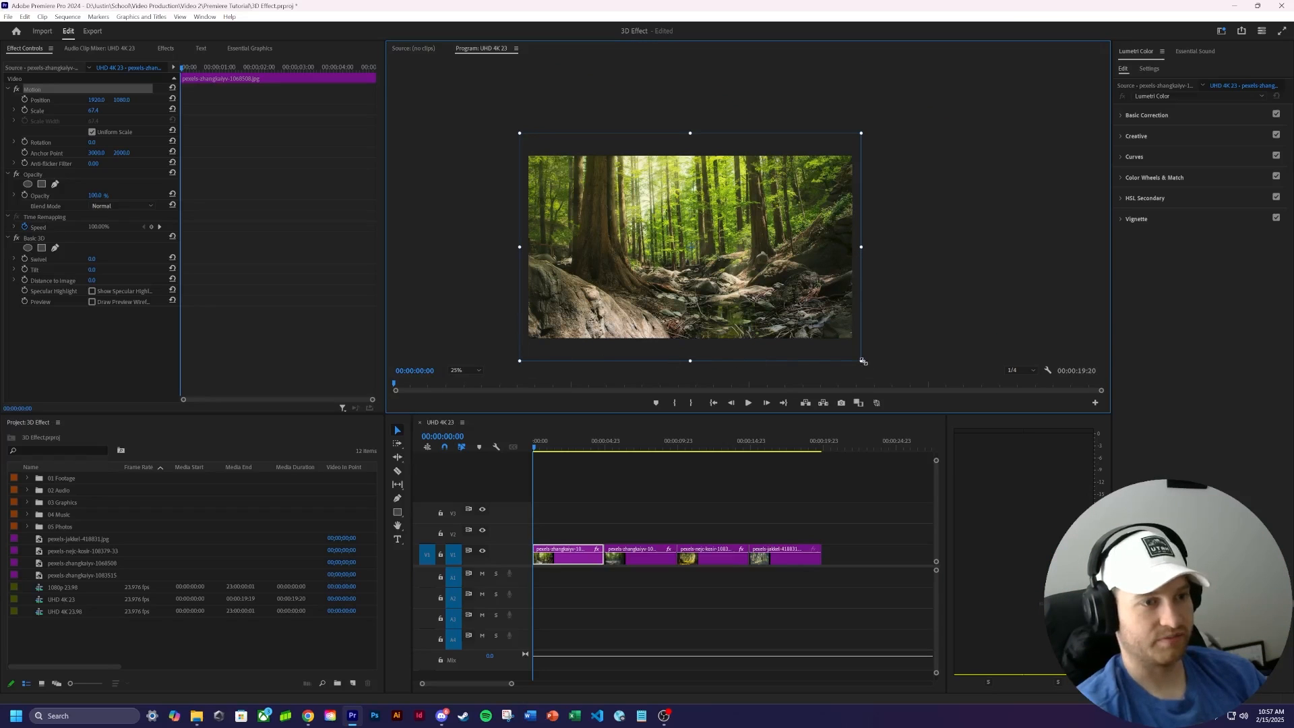
mouse_move(864, 362)
left_mouse_down()
mouse_move(843, 338)
mouse_move(886, 360)
left_mouse_up()
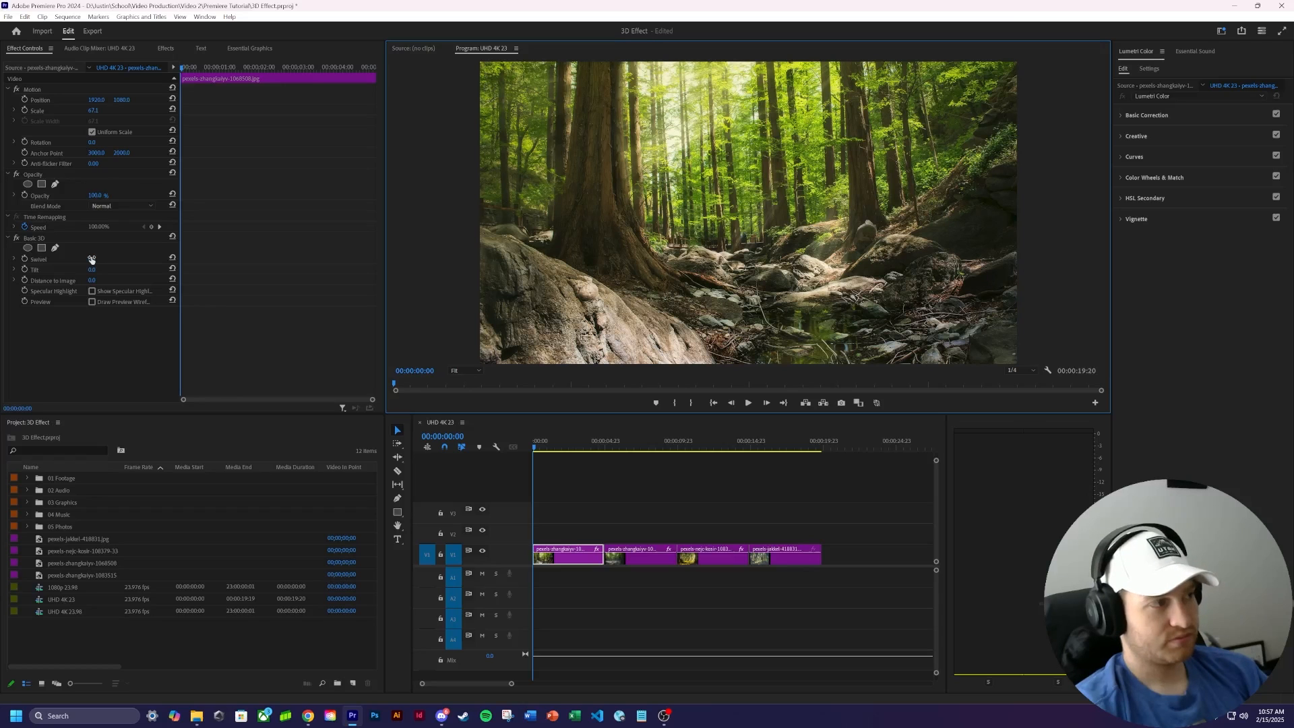
- Turn on Swivel keyframing for Basic 3D at the first clip's start and set the value to -4
left_click(196, 69)
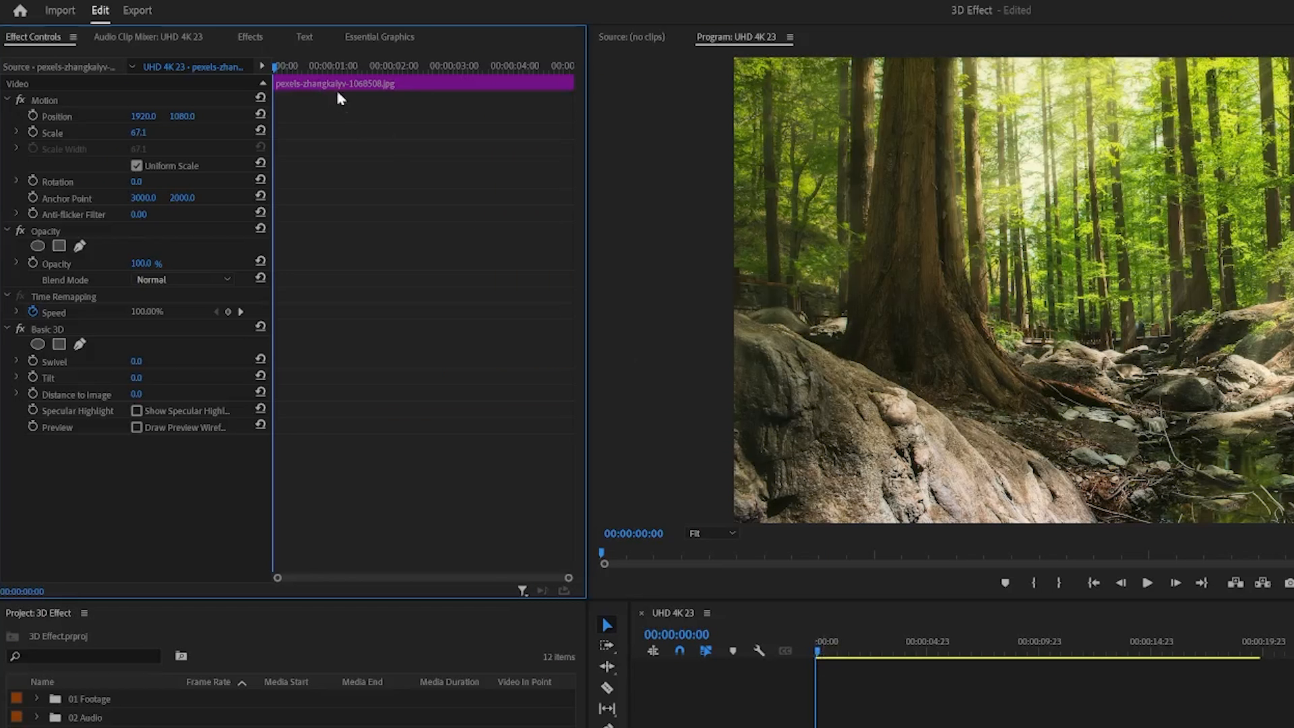
mouse_move(189, 66)
left_mouse_down()
mouse_move(198, 74)
mouse_move(180, 76)
left_mouse_up()
left_click_drag(277, 86, 272, 71)
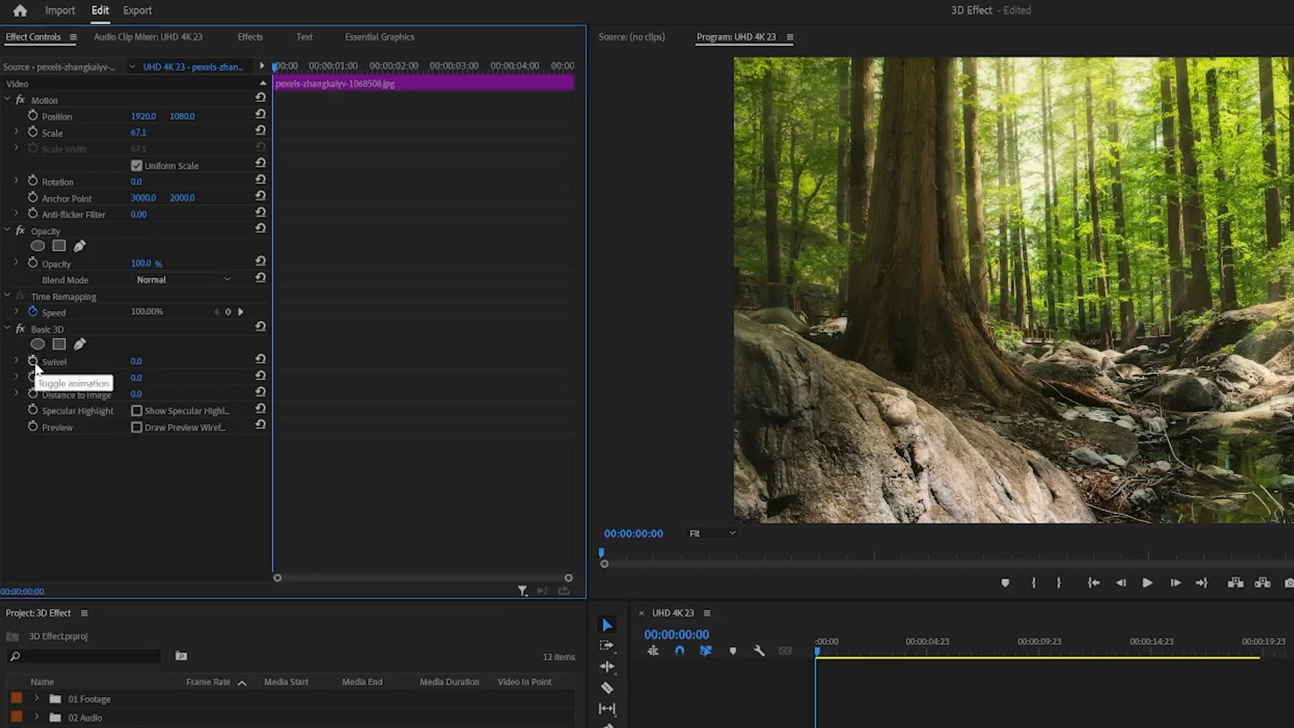
left_click(33, 362)
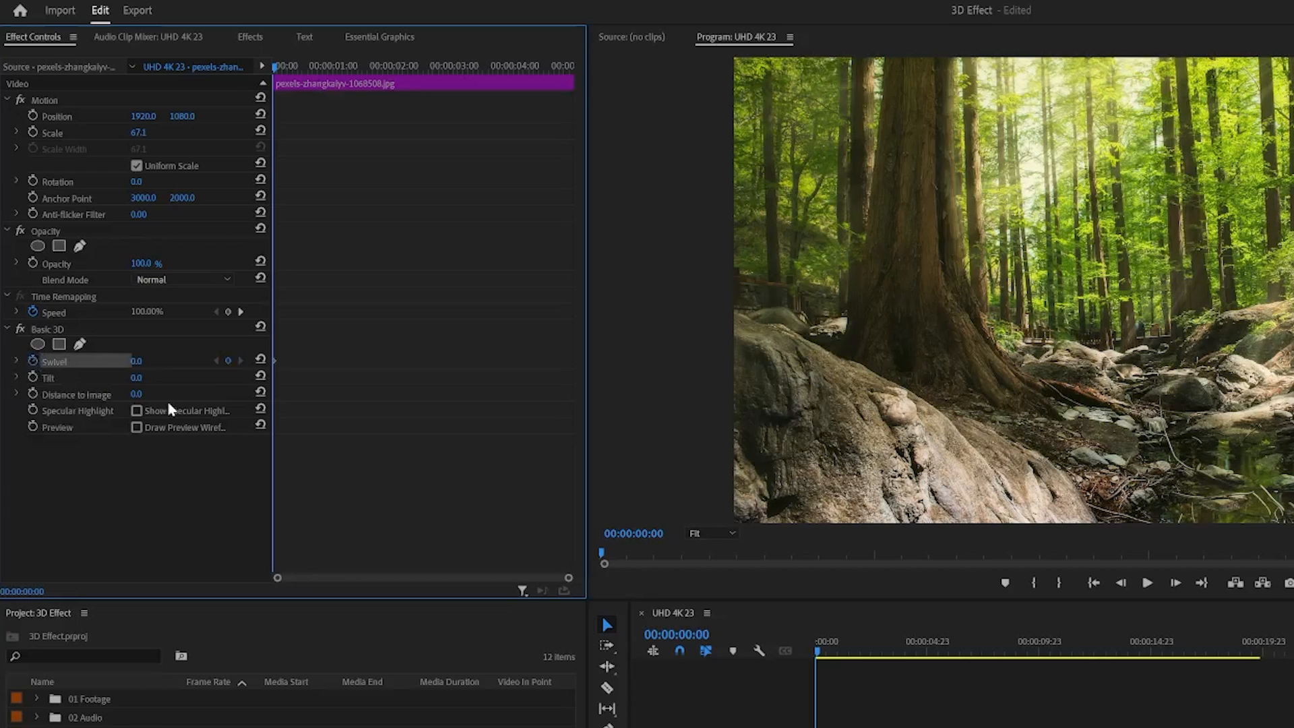
left_click(142, 362)
type("-4")
key("Return")
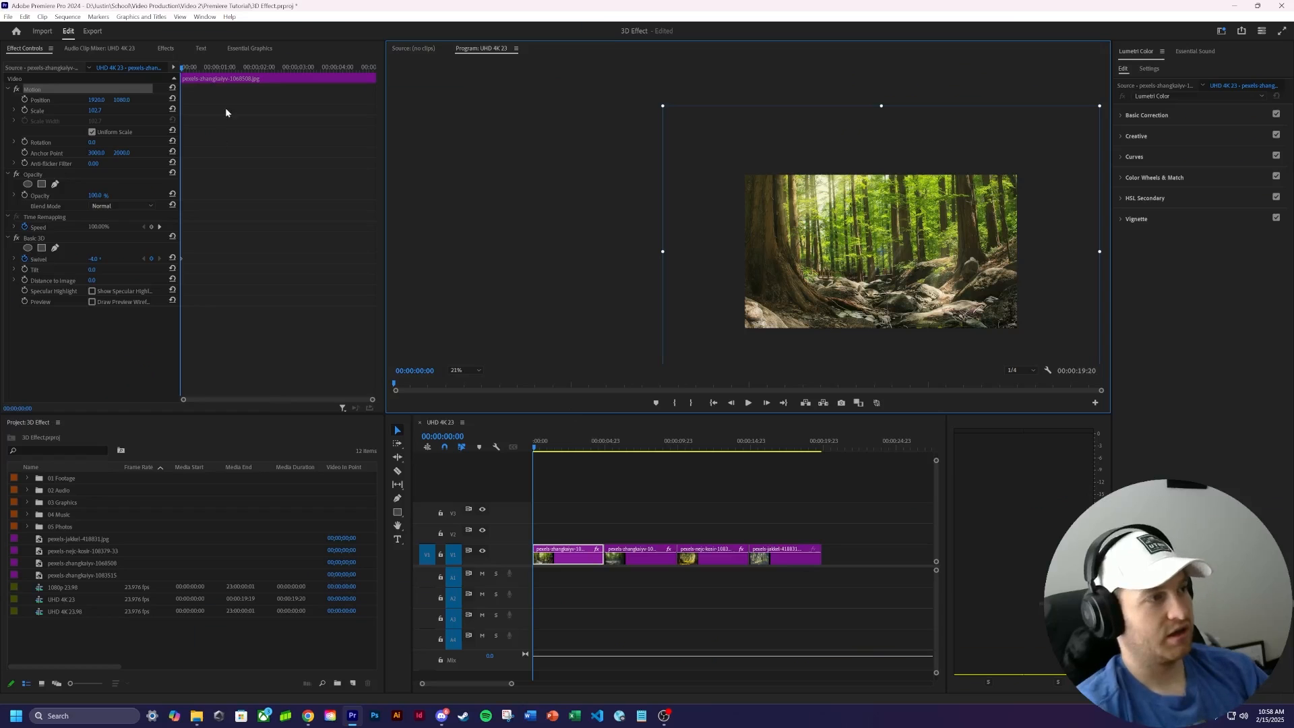
- Set the Basic 3D Swivel to 4 at the first clip's last frame, 00:00:04:22
left_click_drag(192, 67, 428, 85)
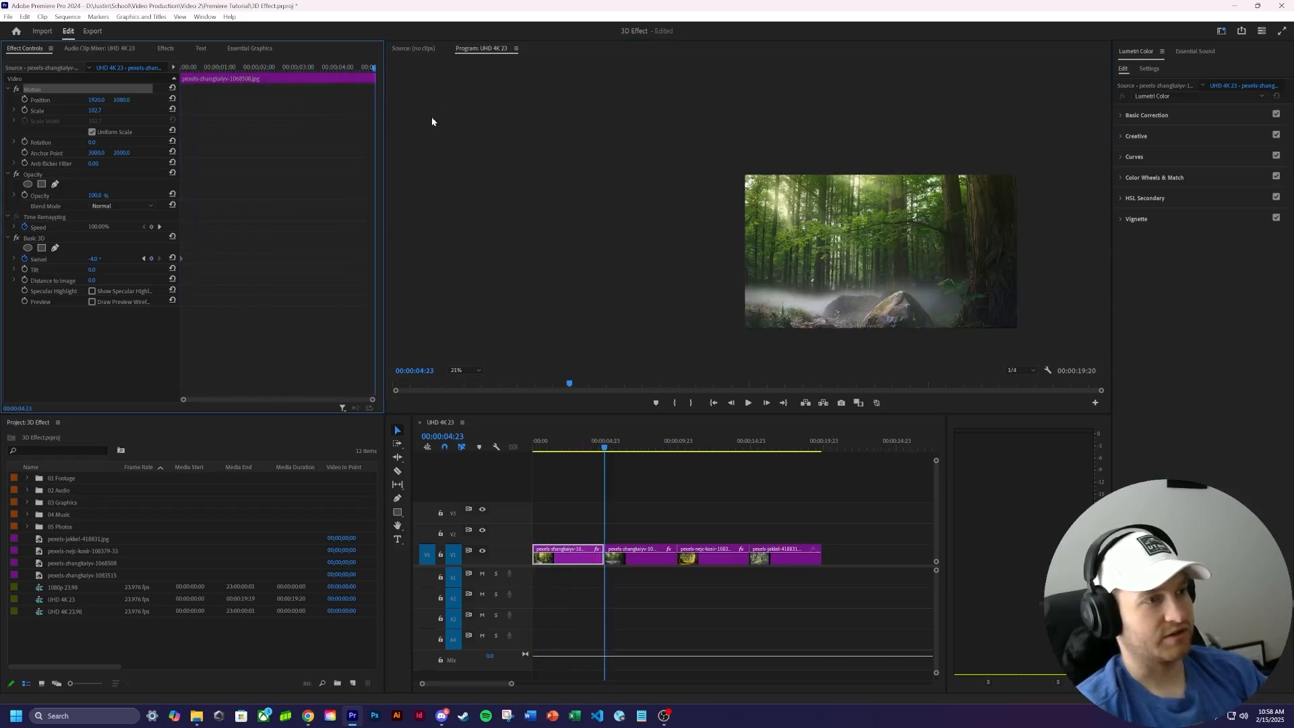
left_click(731, 403)
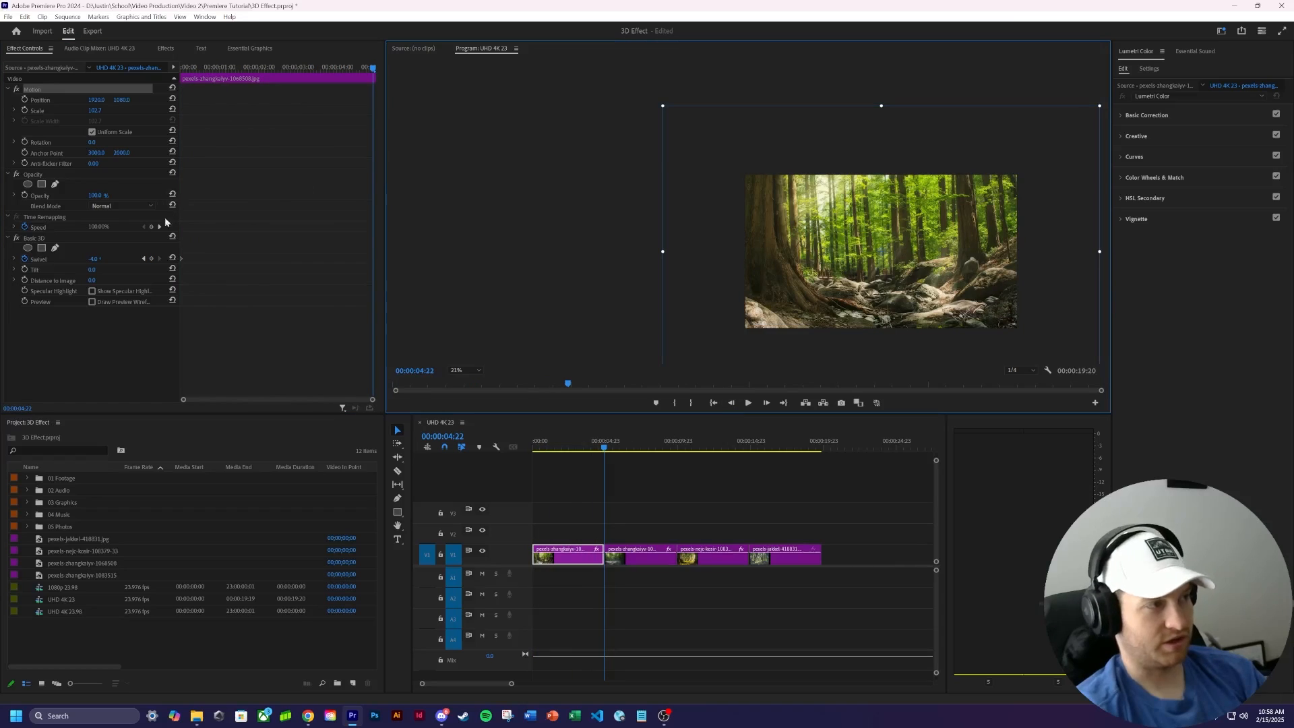
left_click(99, 259)
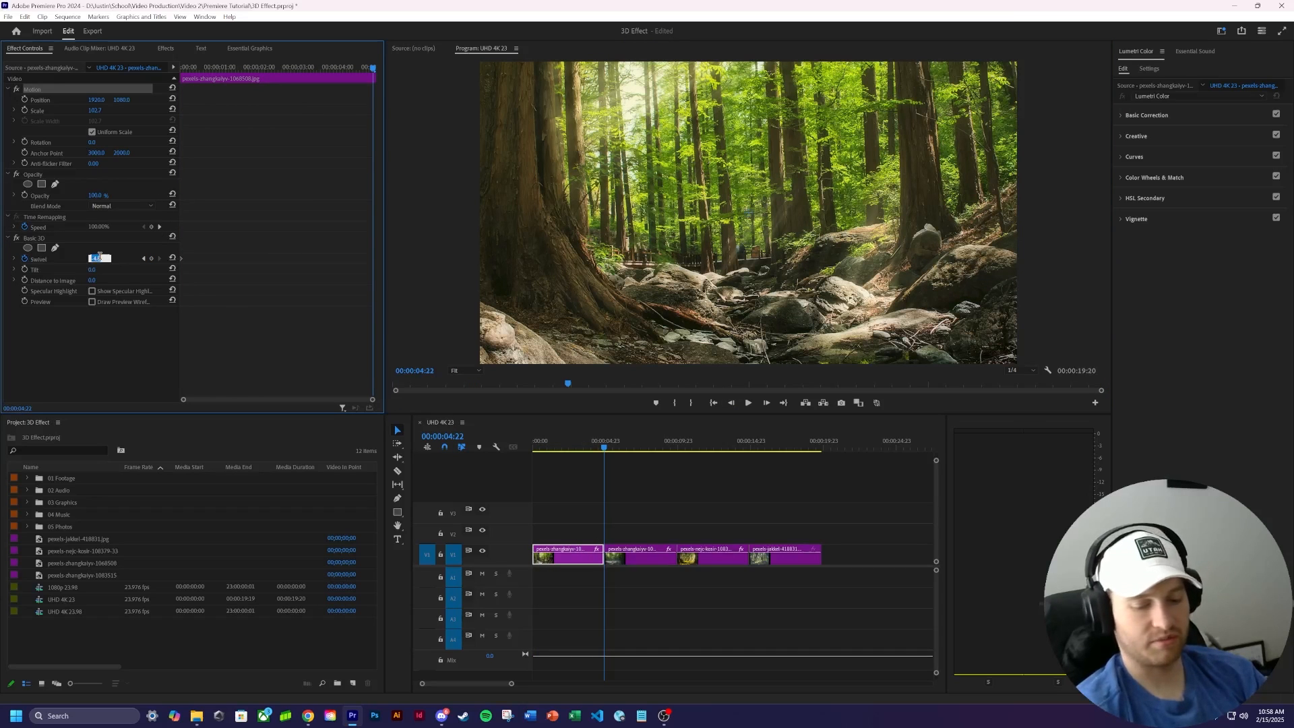
type("4")
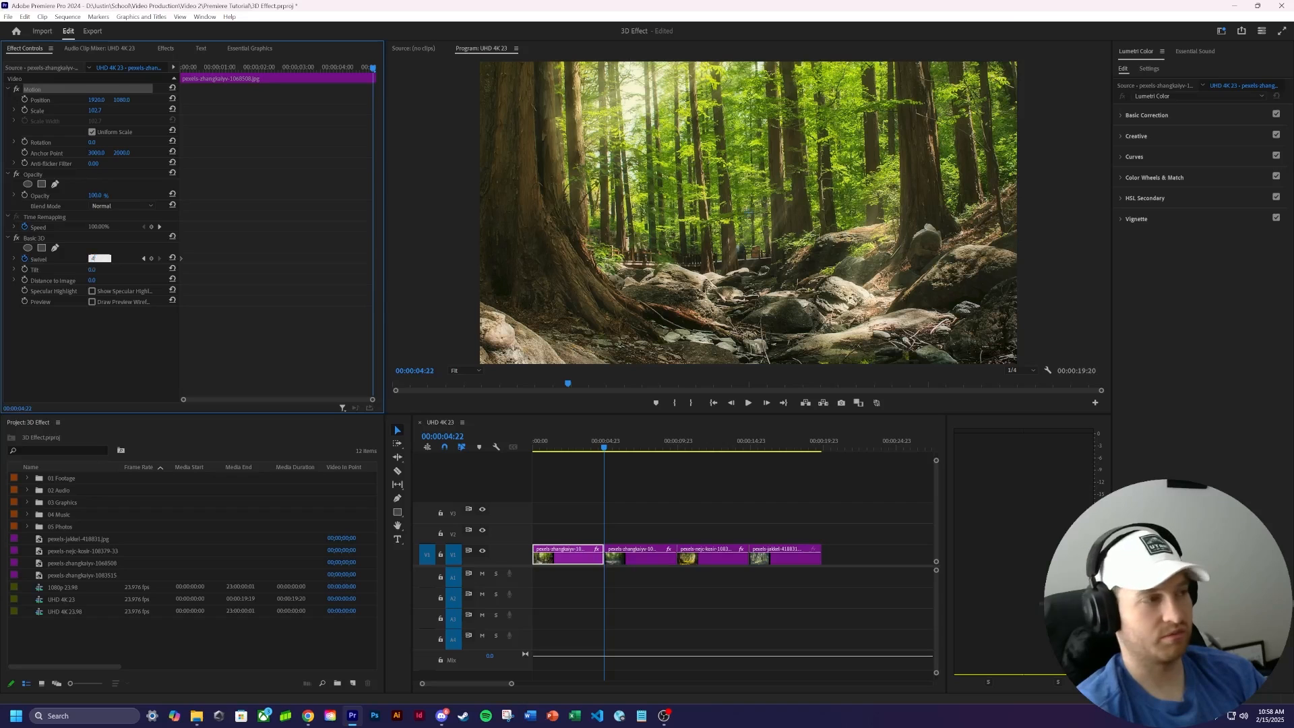
key("Return")
- Play back and scrub through the first clip from its start to review the swivel motion
left_click_drag(597, 446, 507, 462)
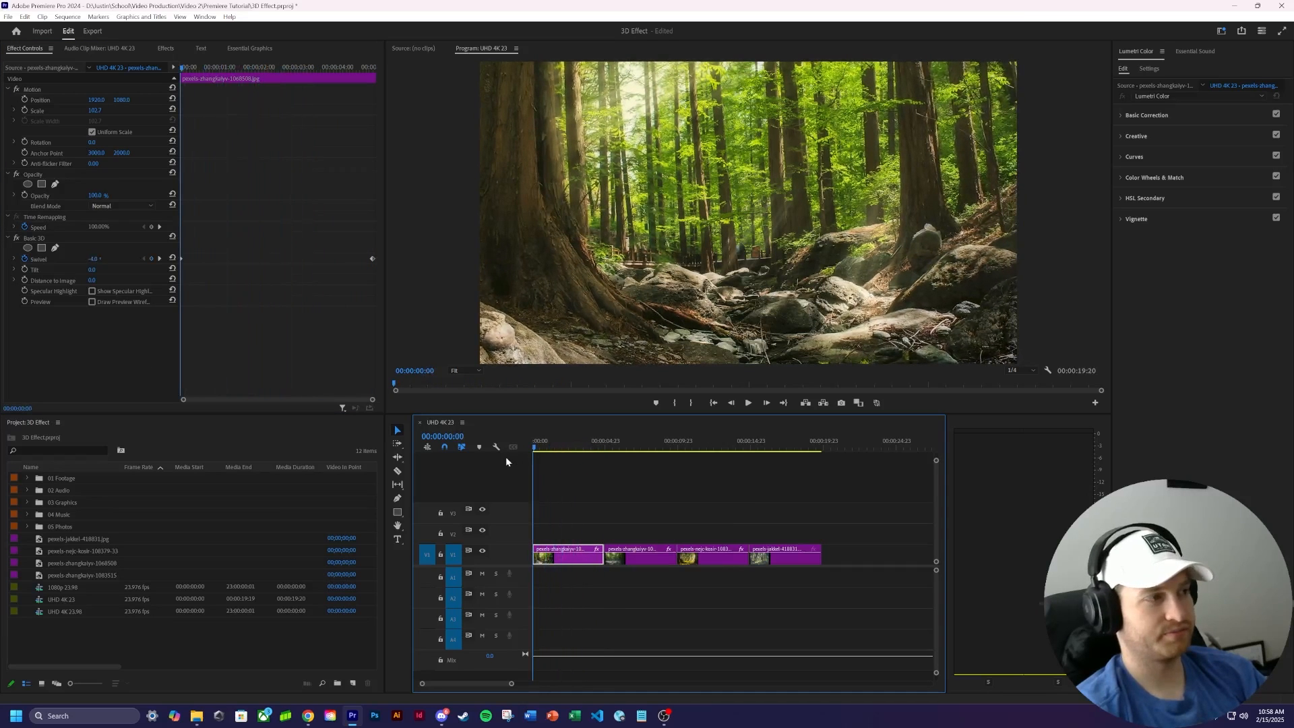
left_click(742, 402)
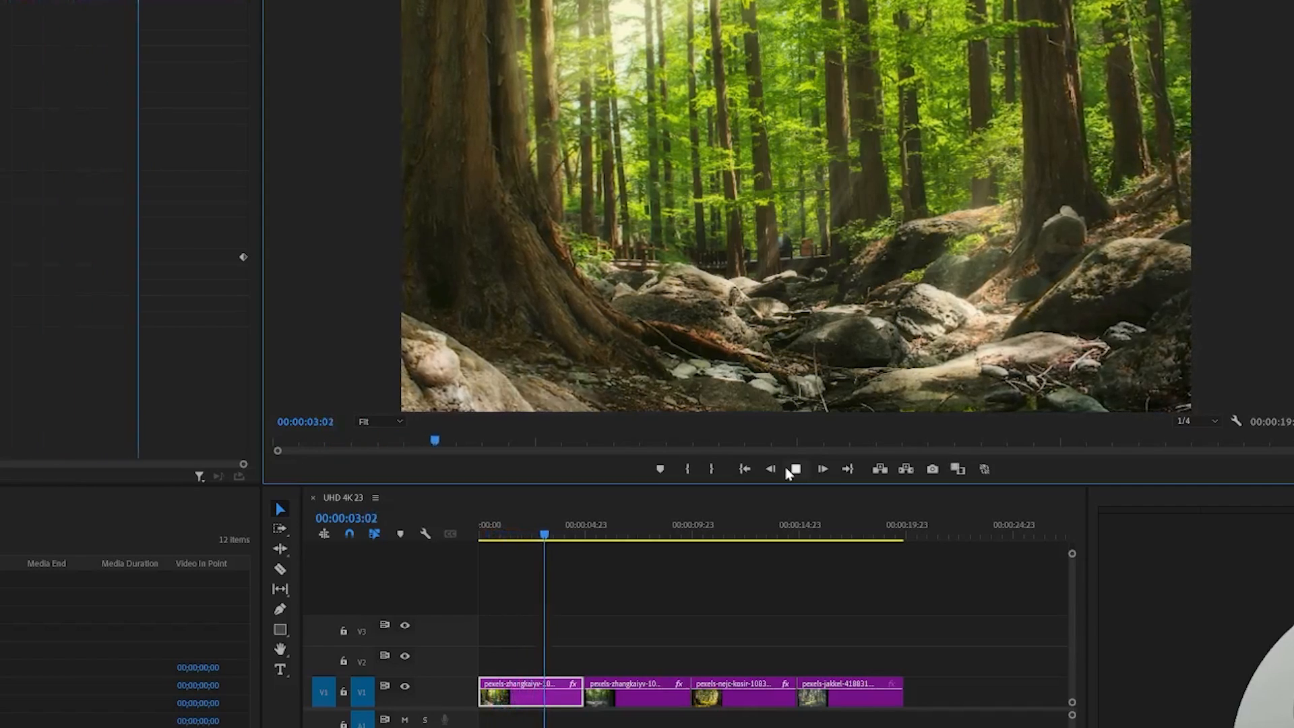
left_click(789, 471)
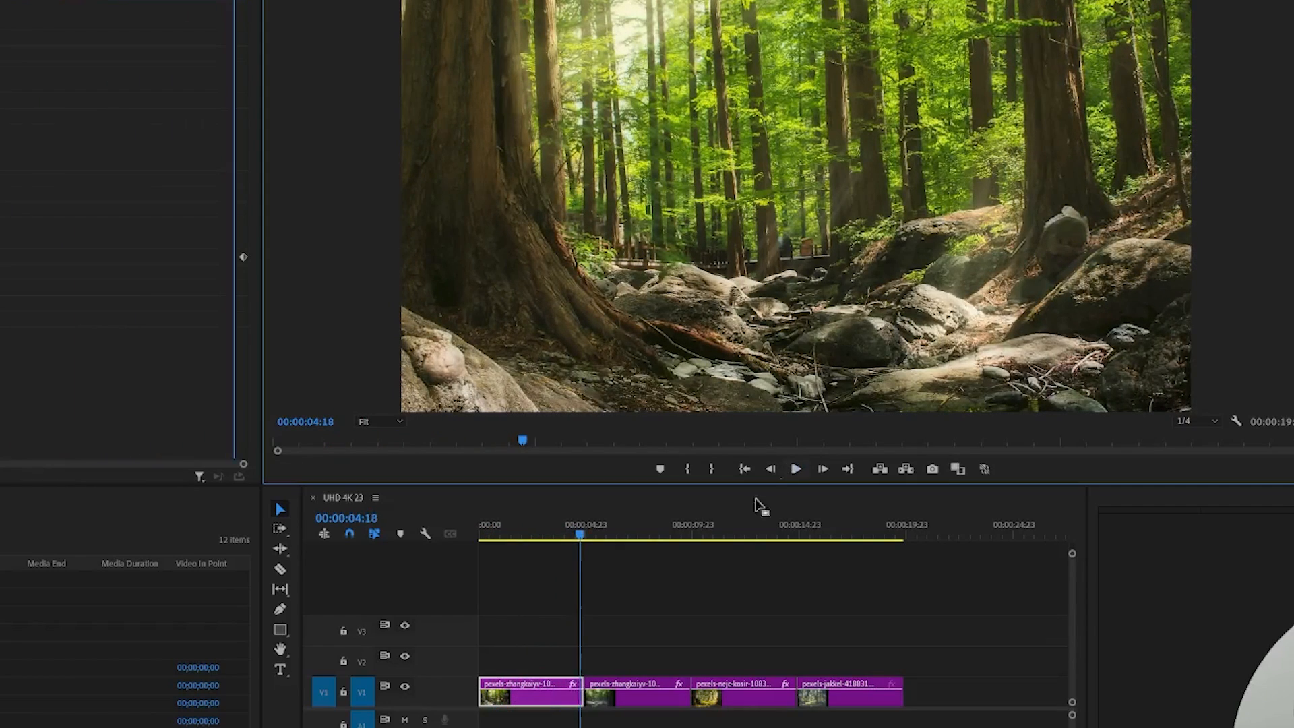
key("Home")
left_click(795, 470)
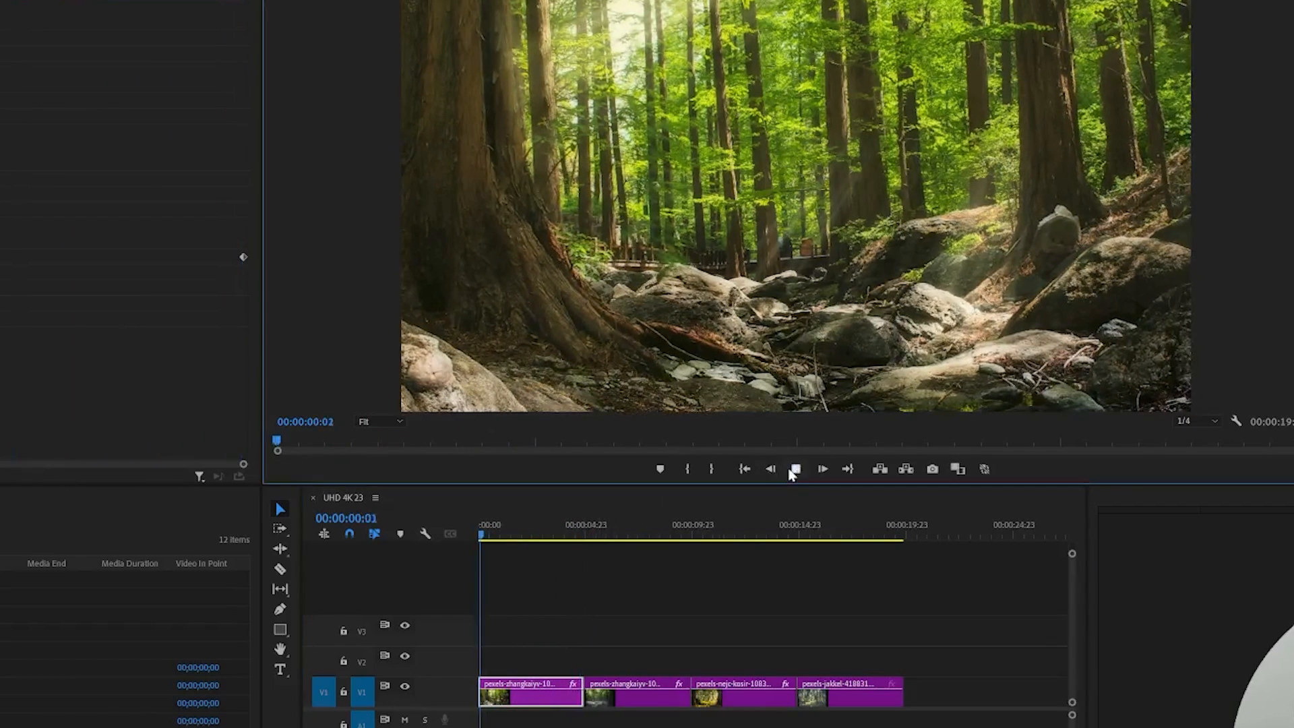
left_click(794, 470)
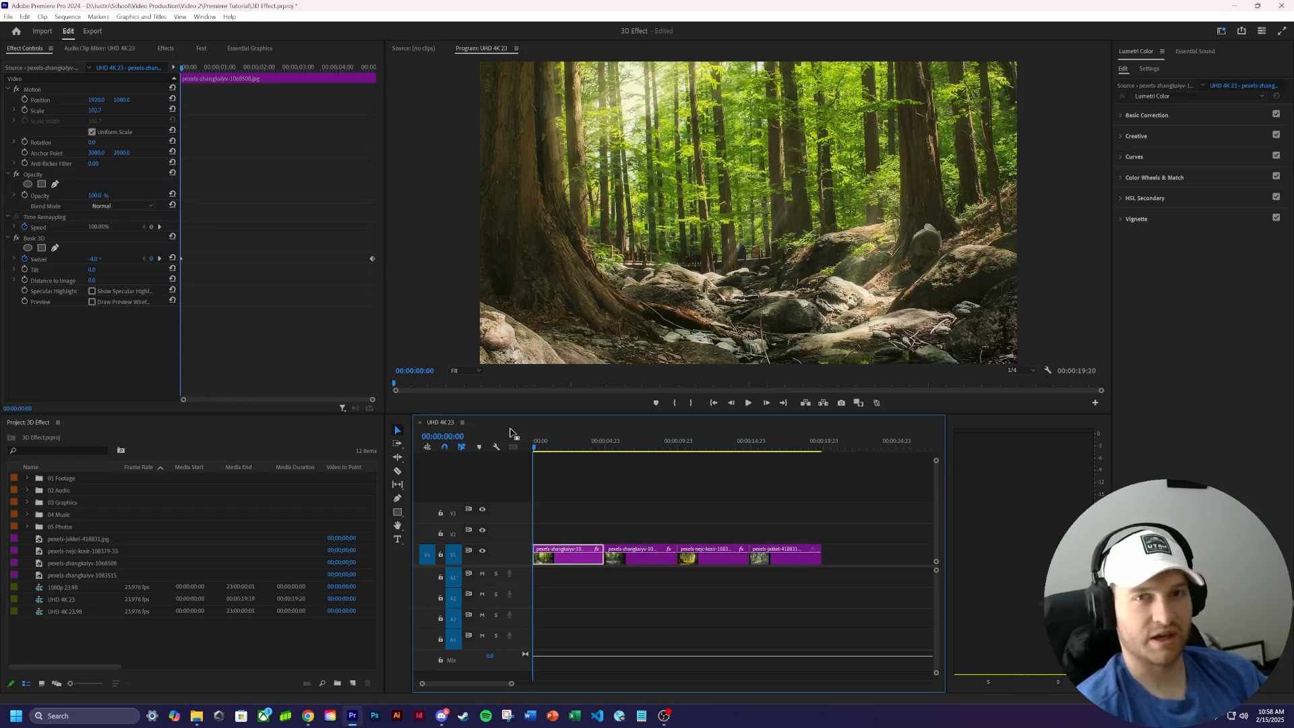
left_click_drag(543, 447, 519, 449)
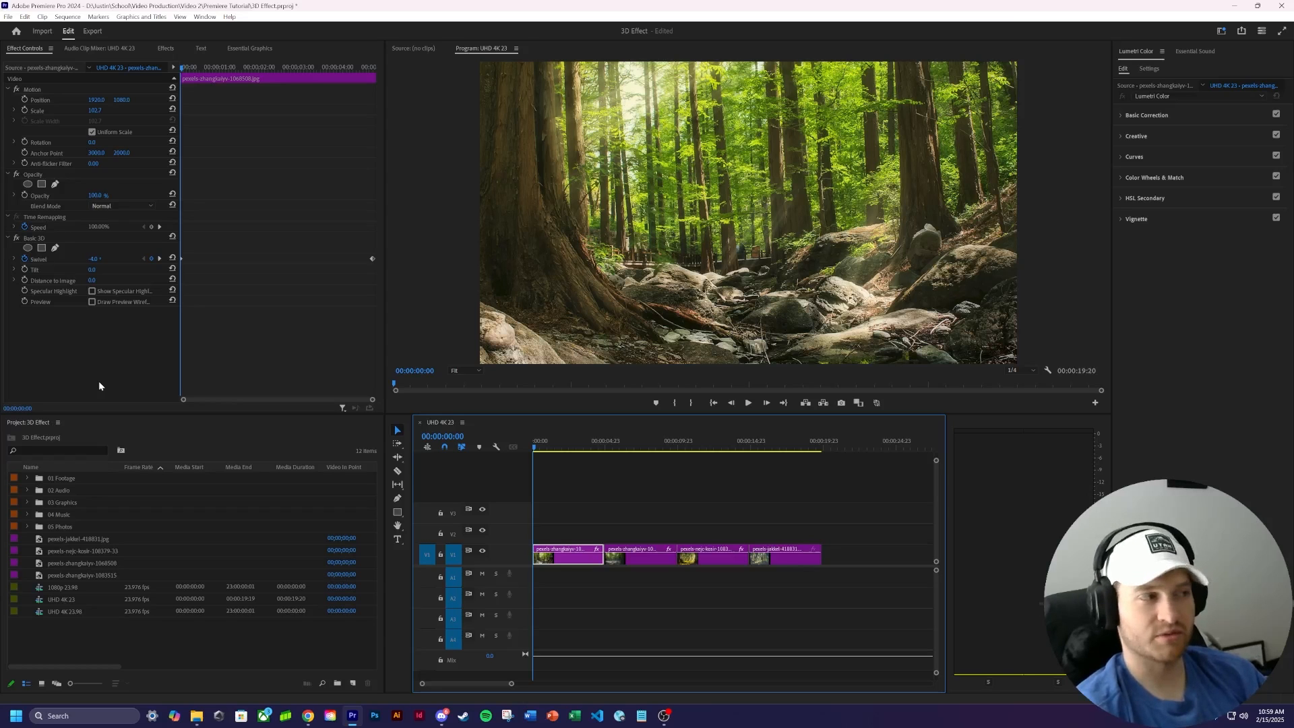
left_click_drag(606, 442, 516, 447)
left_click(731, 486)
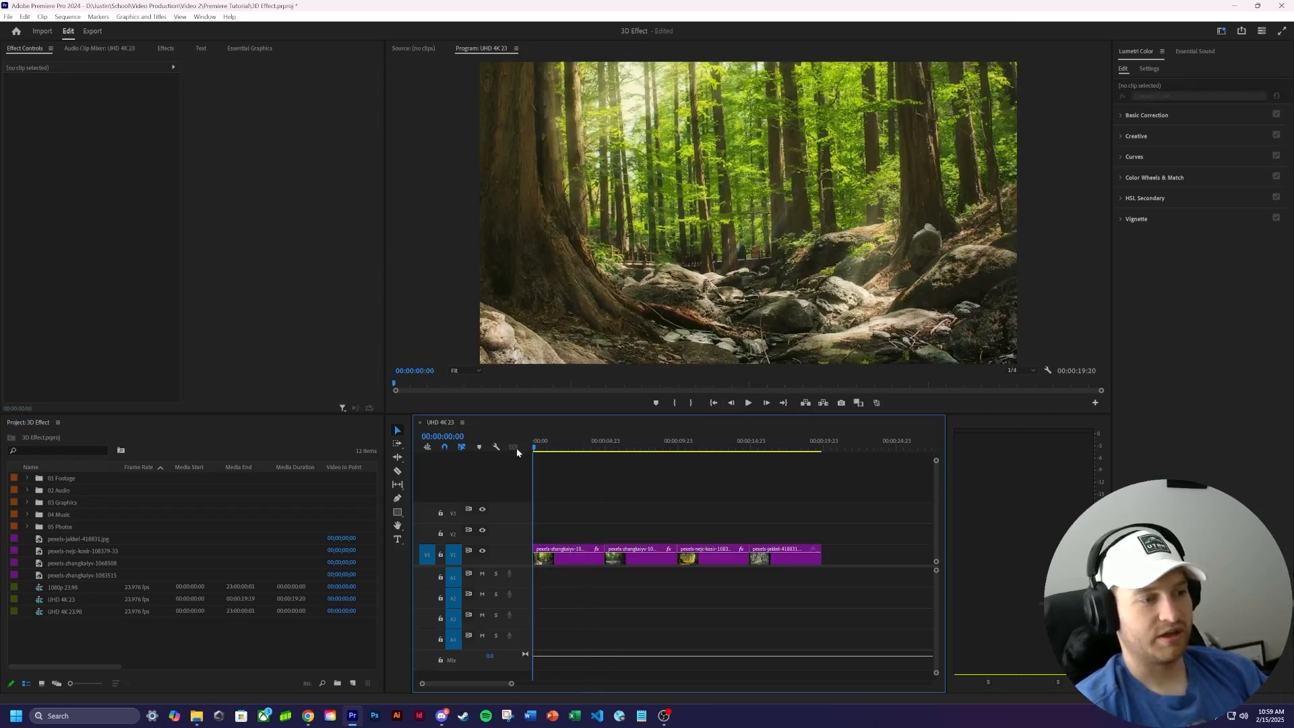
left_click_drag(554, 445, 513, 451)
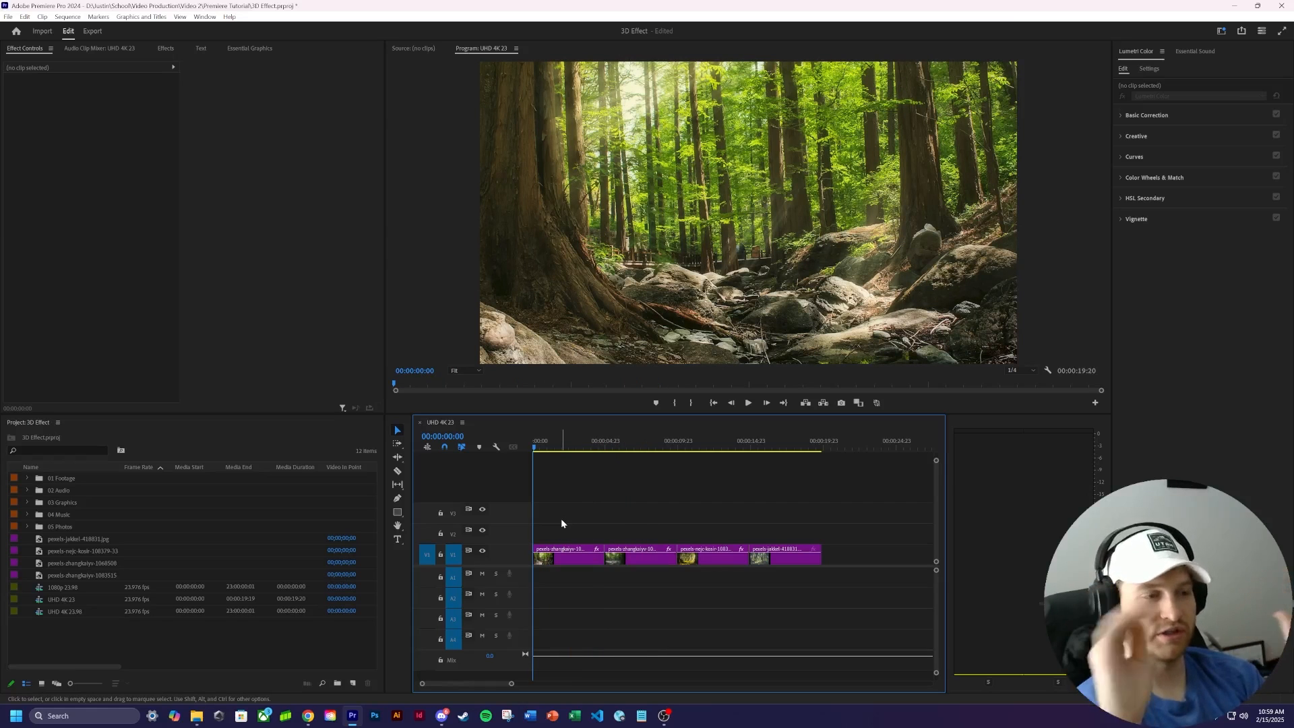
mouse_move(554, 444)
left_mouse_down()
mouse_move(580, 445)
mouse_move(568, 446)
left_mouse_up()
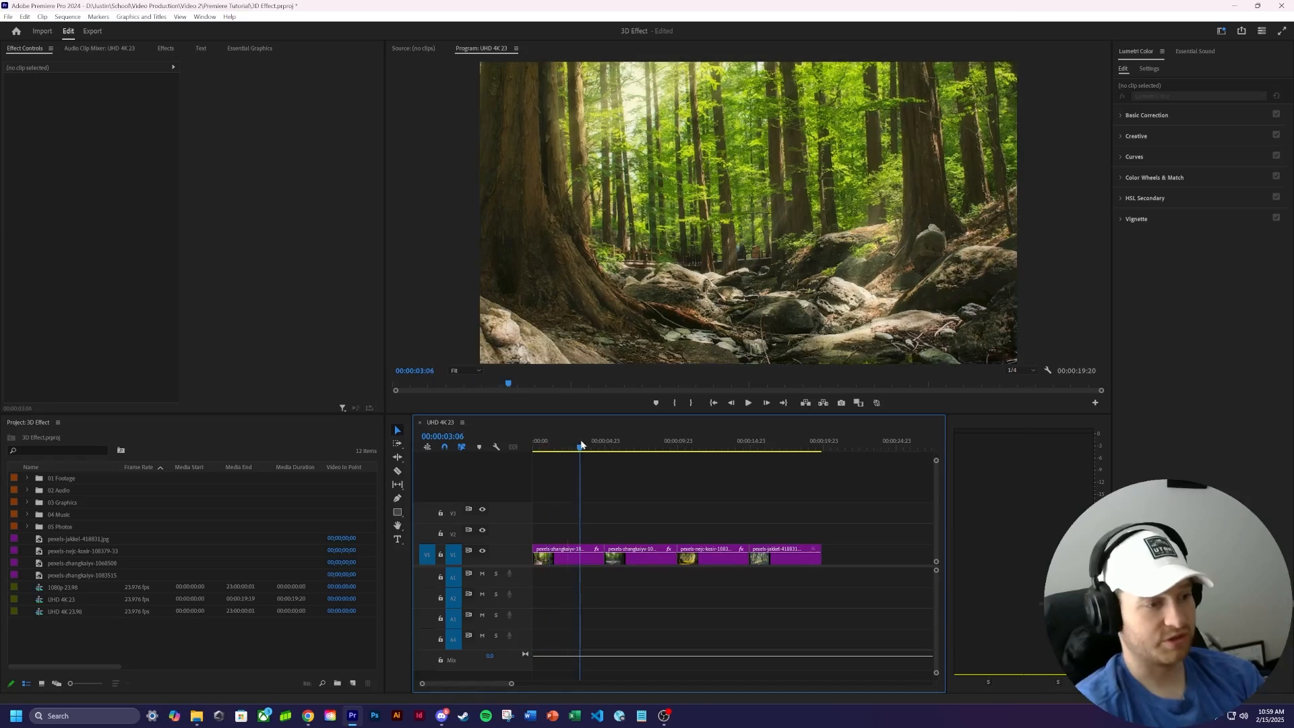
- Copy the first clip and paste its Motion and Basic 3D attributes onto the second clip, with attribute times scaled
right_click(545, 550)
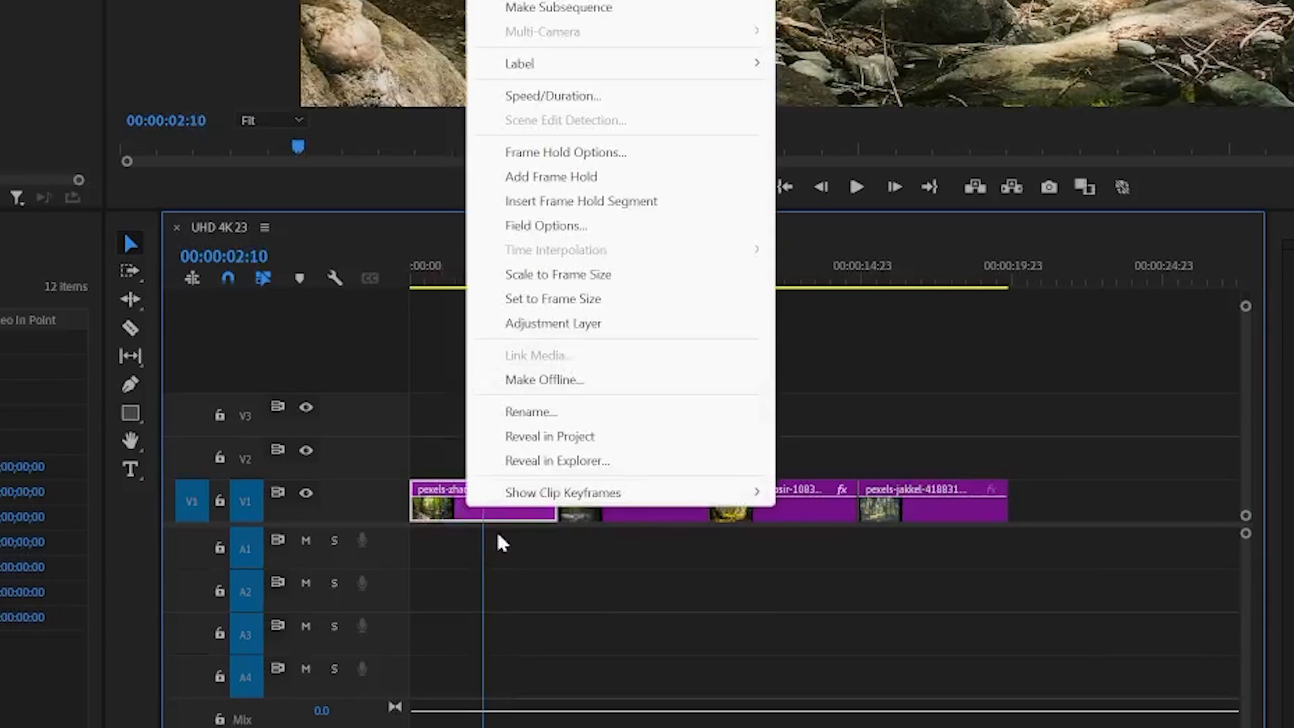
left_click(537, 581)
right_click(454, 514)
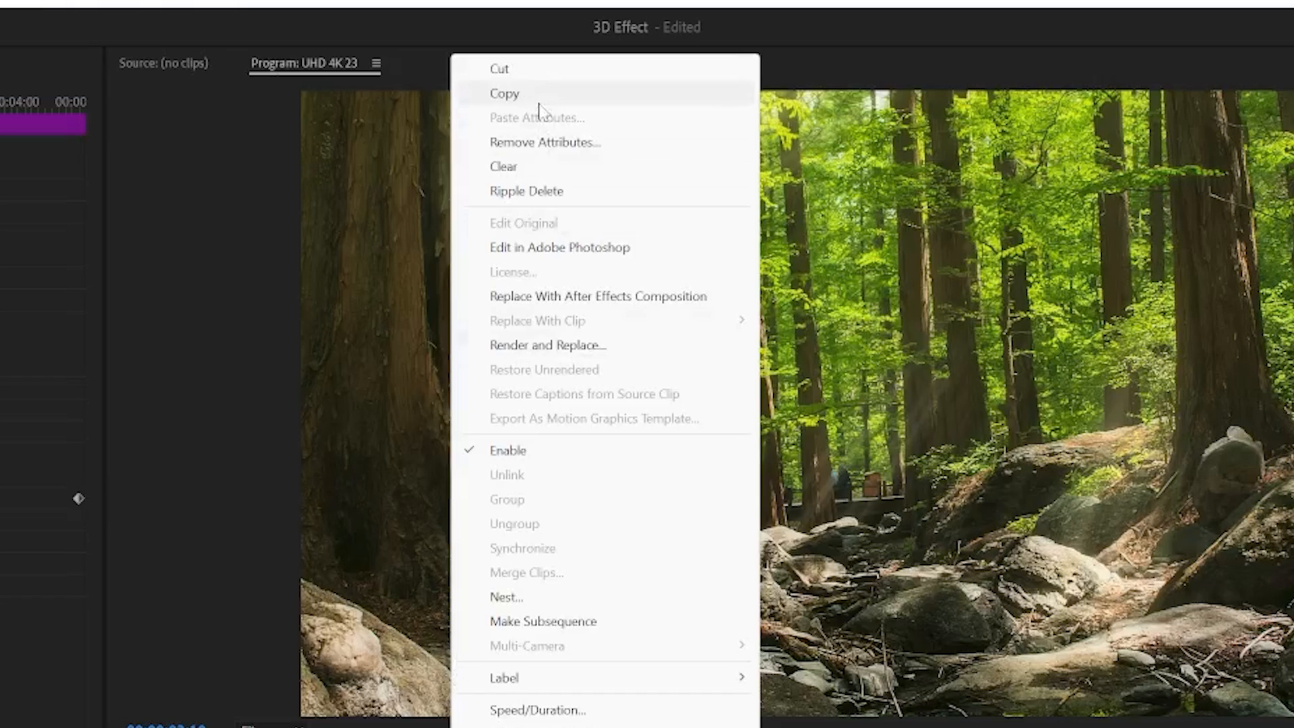
left_click(537, 97)
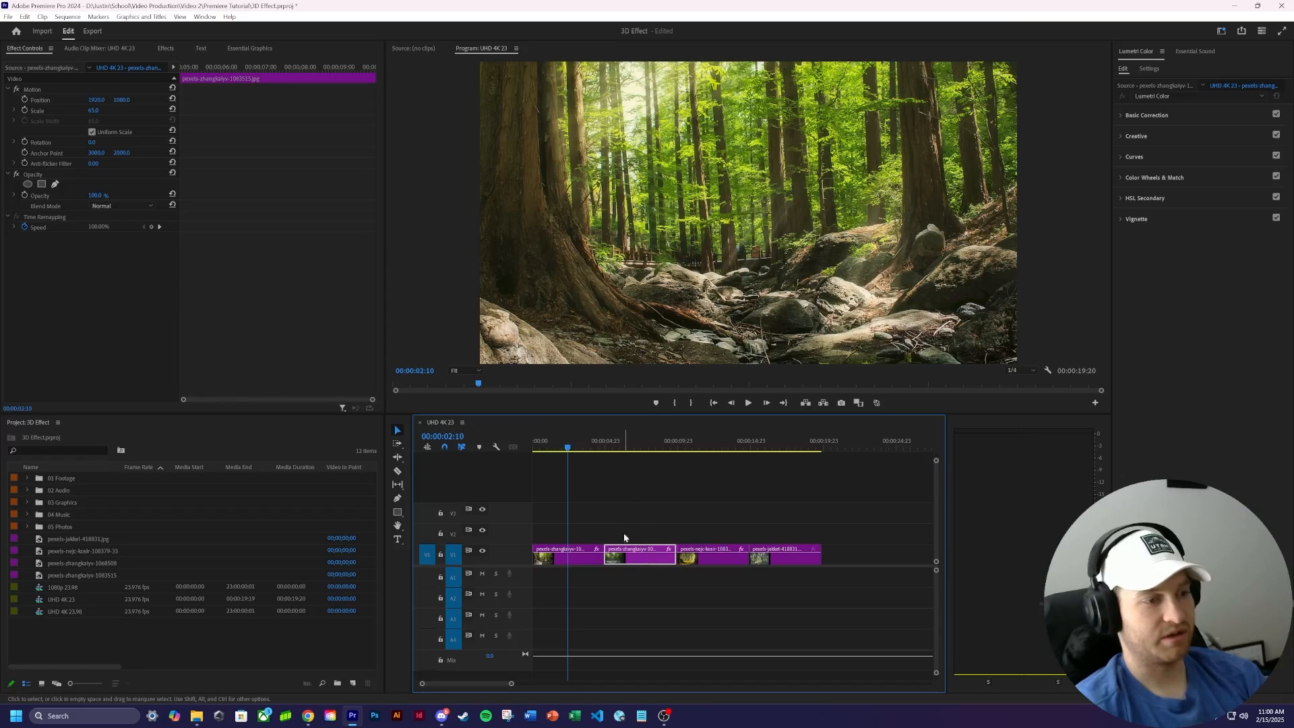
right_click(631, 557)
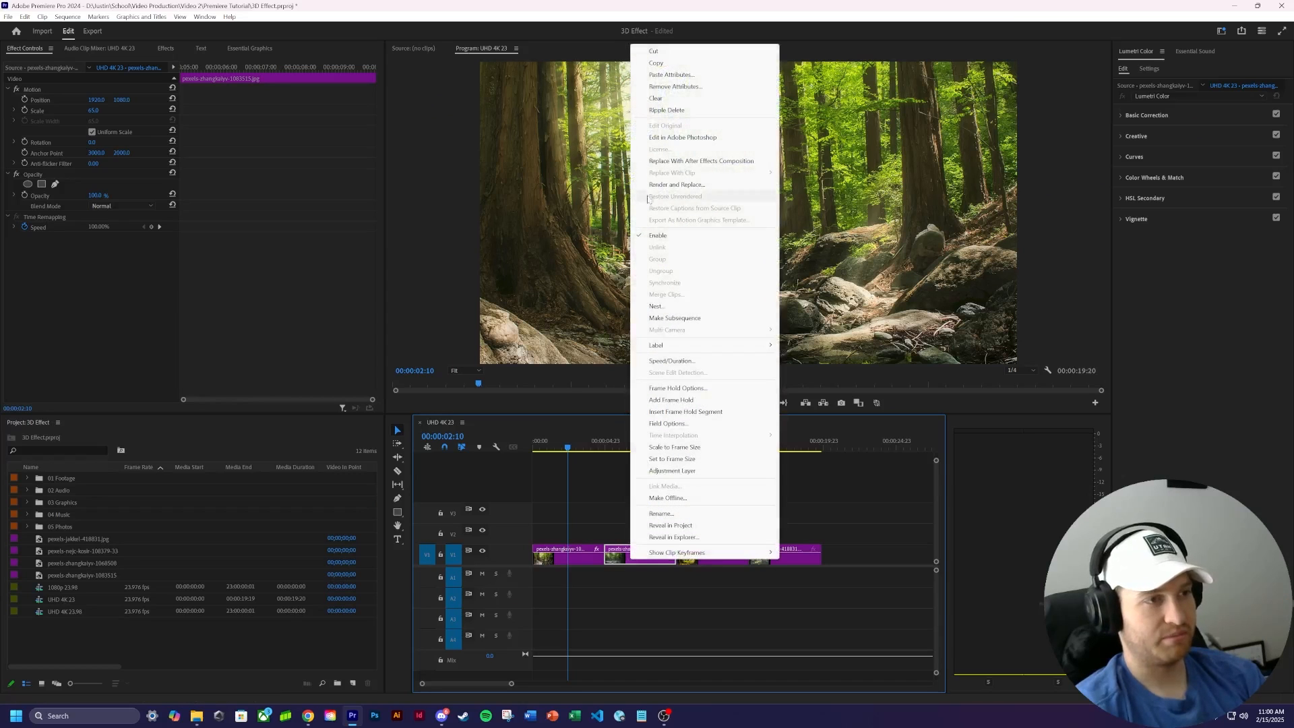
left_click(671, 75)
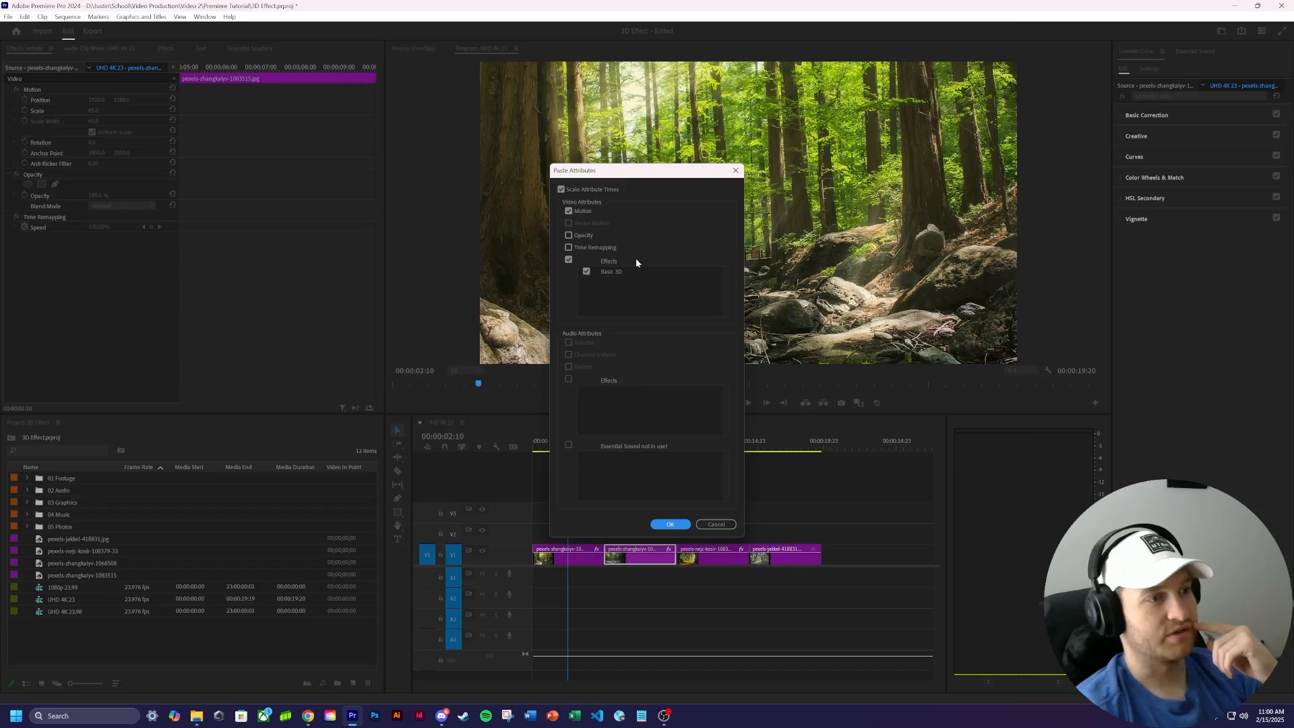
left_click(669, 525)
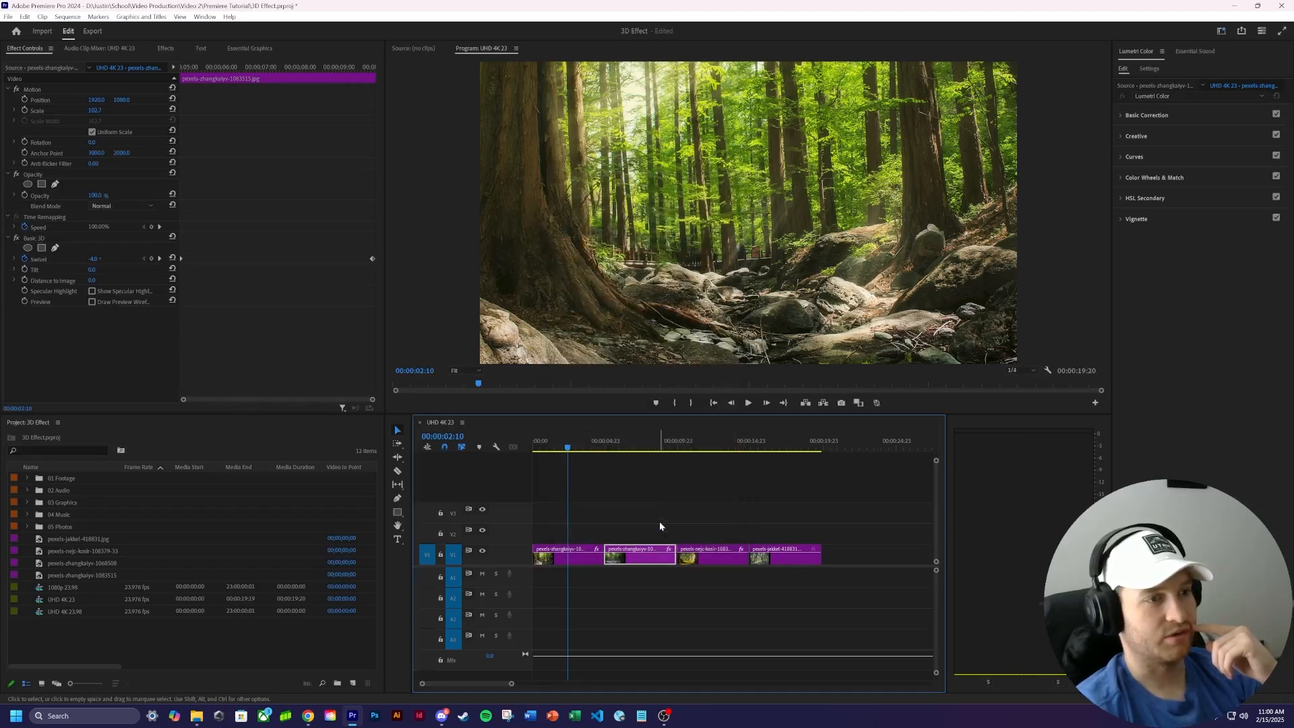
- Set the second clip's starting Swivel keyframe to 4 at 00:00:04:23
mouse_move(642, 447)
left_mouse_down()
mouse_move(599, 449)
mouse_move(660, 448)
mouse_move(627, 458)
left_mouse_up()
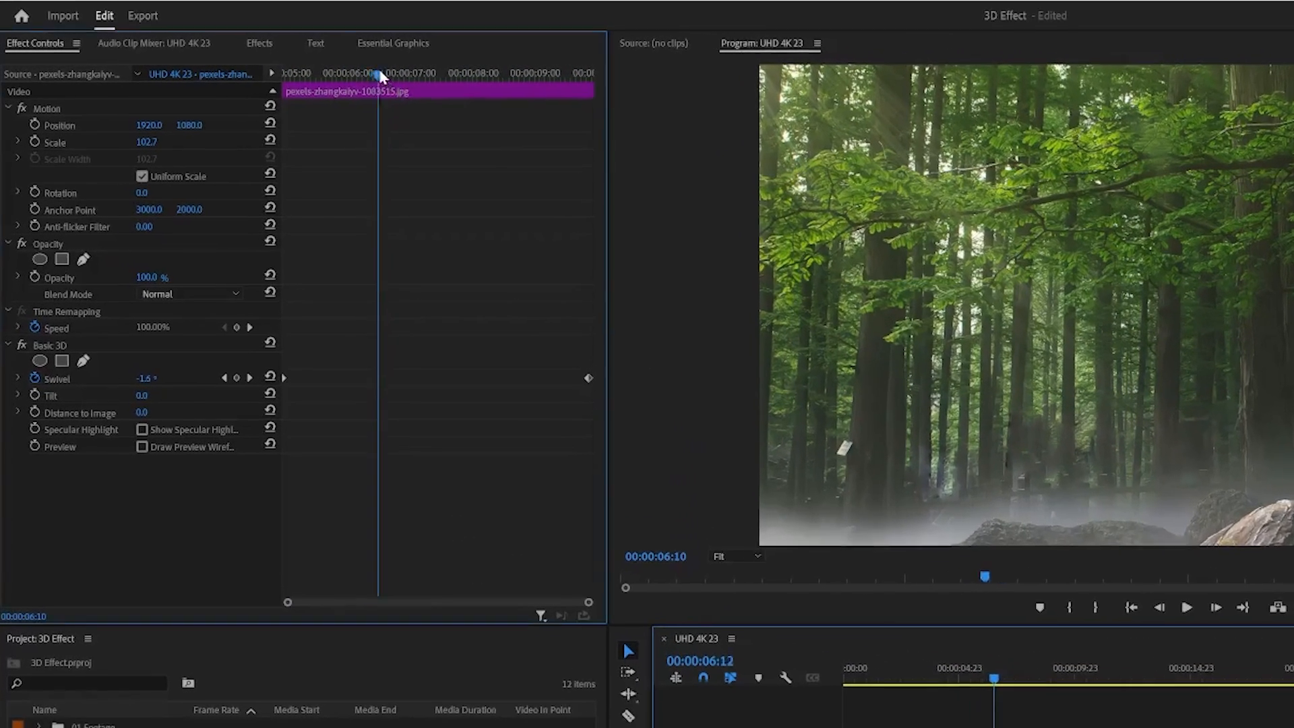
left_click_drag(238, 68, 195, 71)
left_click_drag(312, 81, 245, 78)
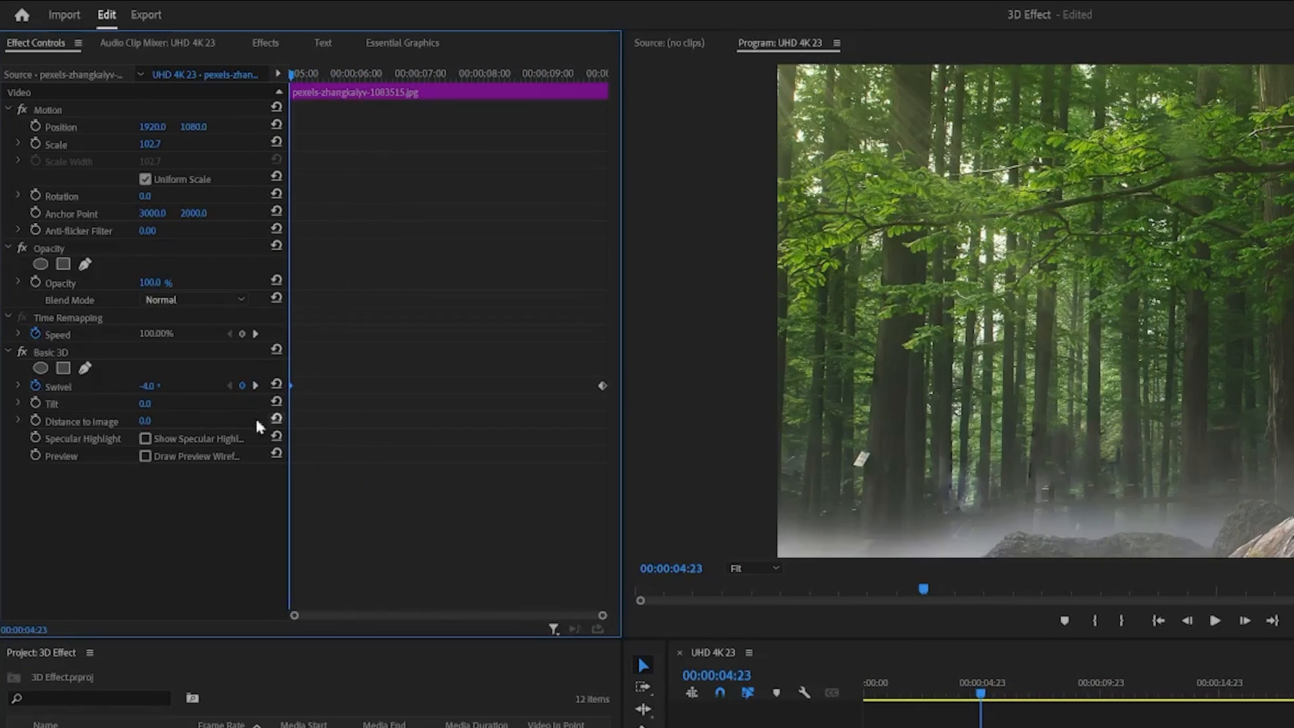
left_click(152, 386)
type("4")
key("Return")
- Set the Swivel keyframe at the end of the second clip to -4
left_click_drag(572, 72, 605, 73)
left_click(157, 382)
type("-4")
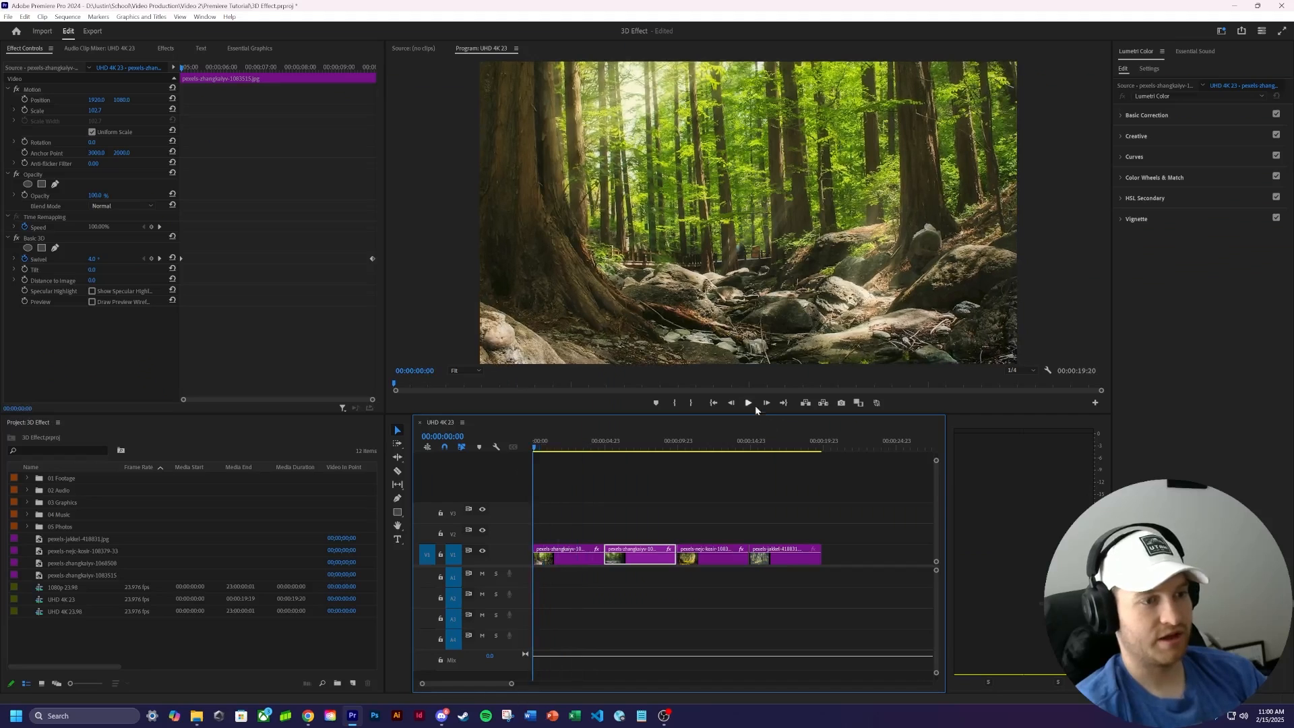
- Play the sequence and scrub through the photo clips to examine the swivel motion and how each photo fills the frame
left_click(753, 404)
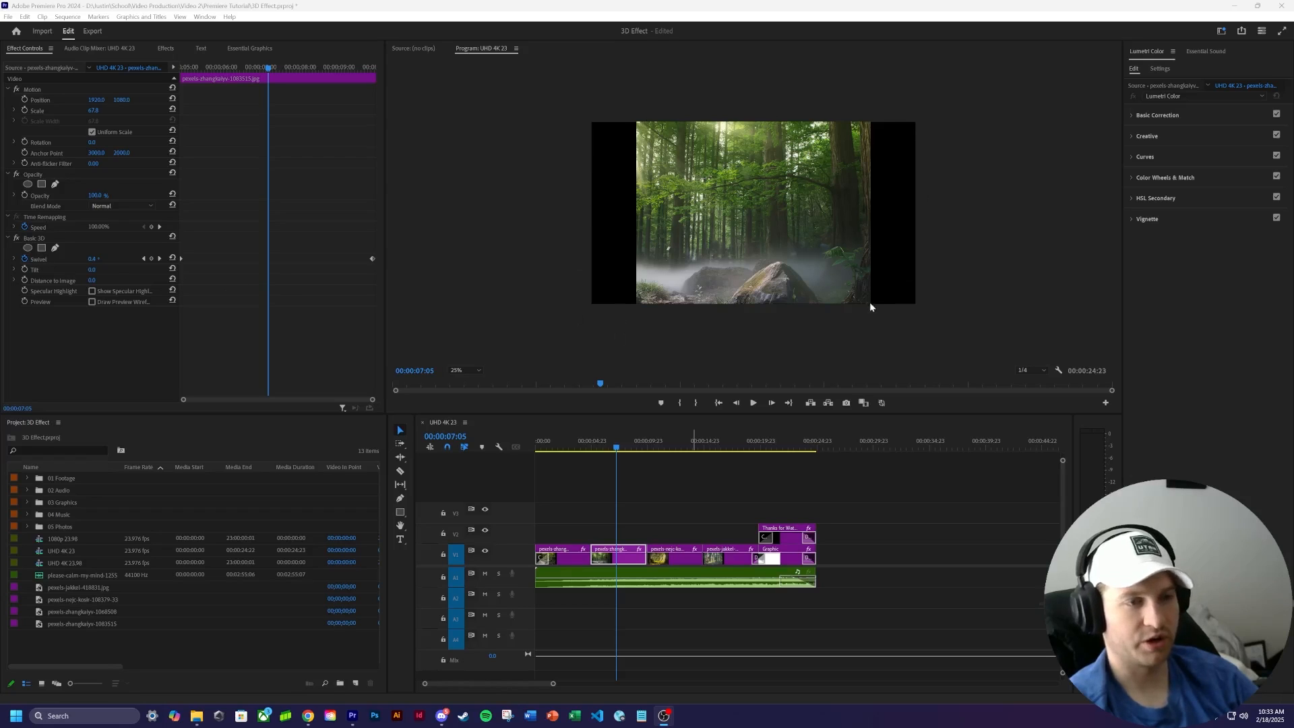
left_click(609, 446)
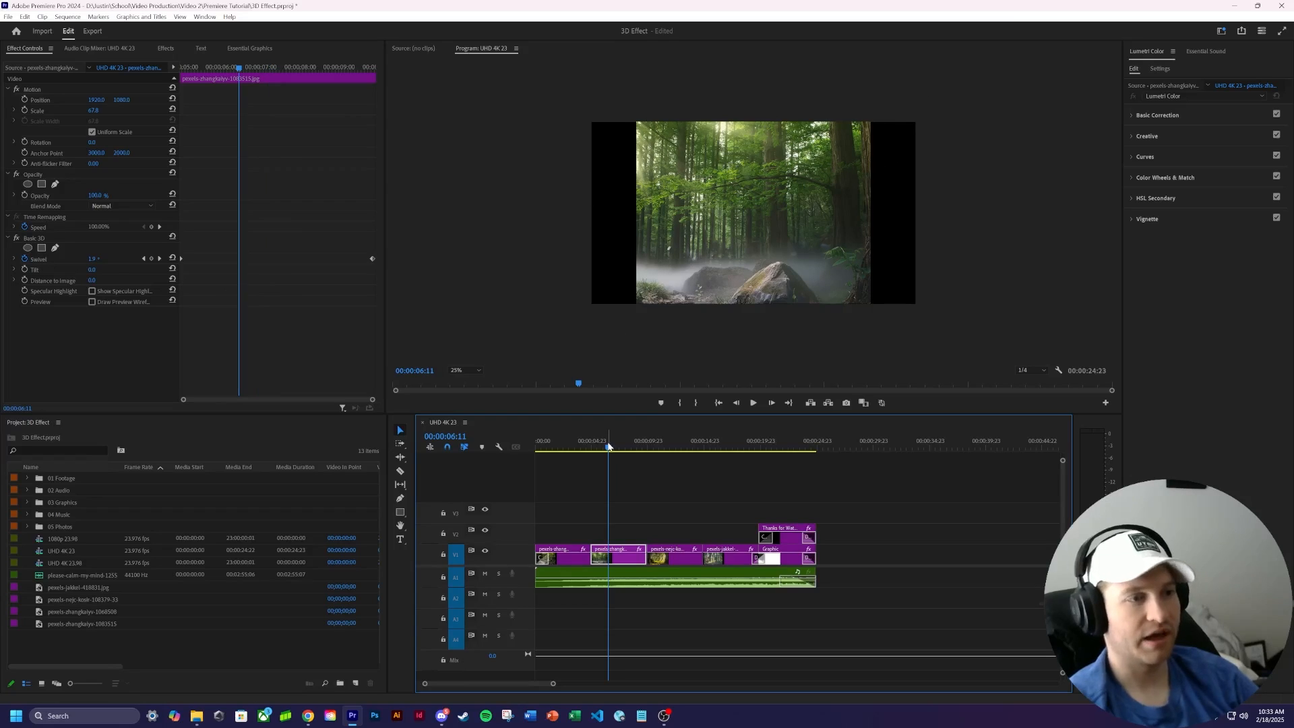
mouse_move(609, 446)
left_mouse_down()
mouse_move(577, 447)
mouse_move(625, 433)
left_mouse_up()
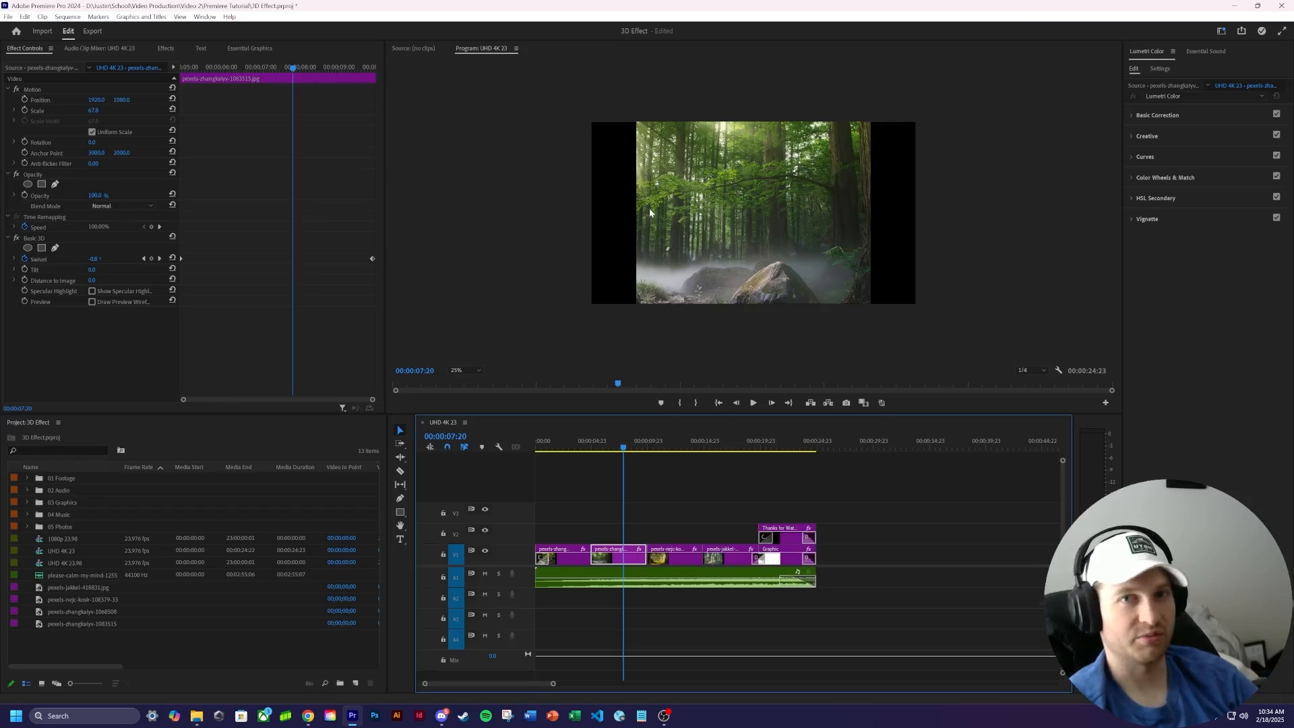
left_click_drag(543, 446, 561, 447)
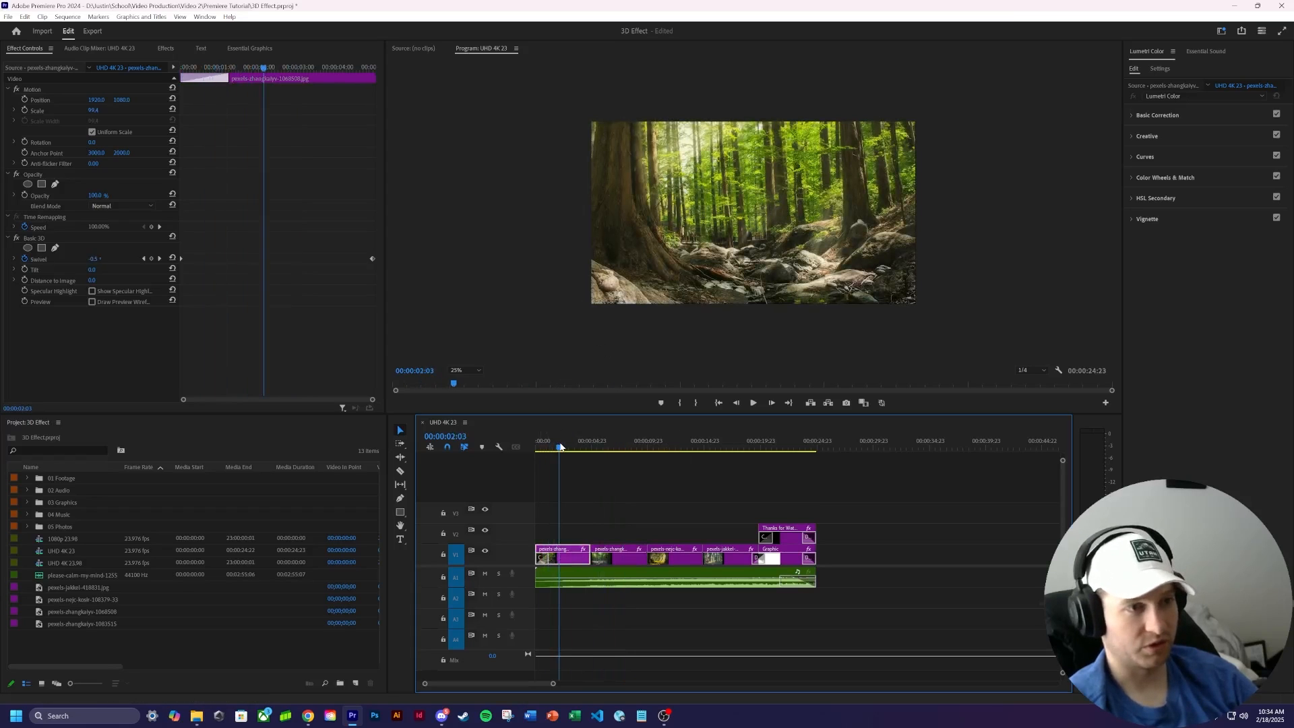
left_click(658, 442)
left_click(680, 557)
left_click_drag(698, 446, 721, 463)
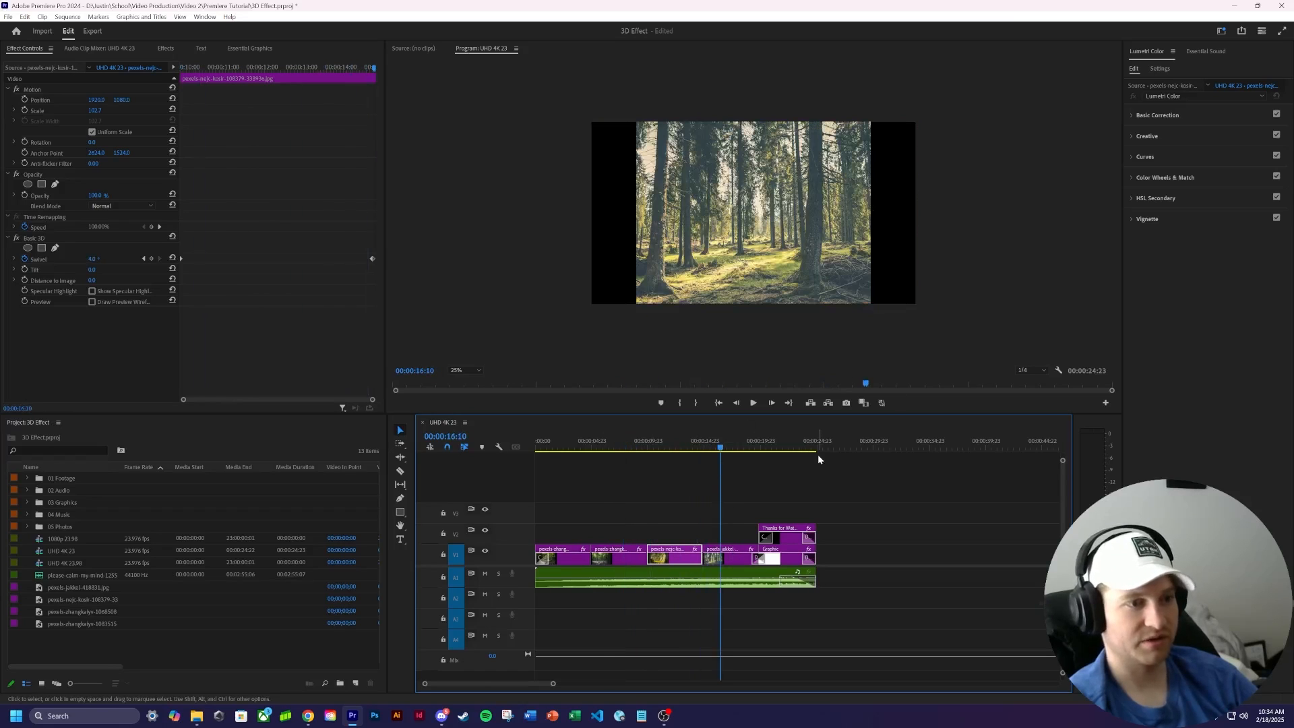
- Enlarge the second clip's photo from its corner in the program preview to cover the black side bars
left_click(604, 446)
left_click(618, 557)
left_click(857, 297)
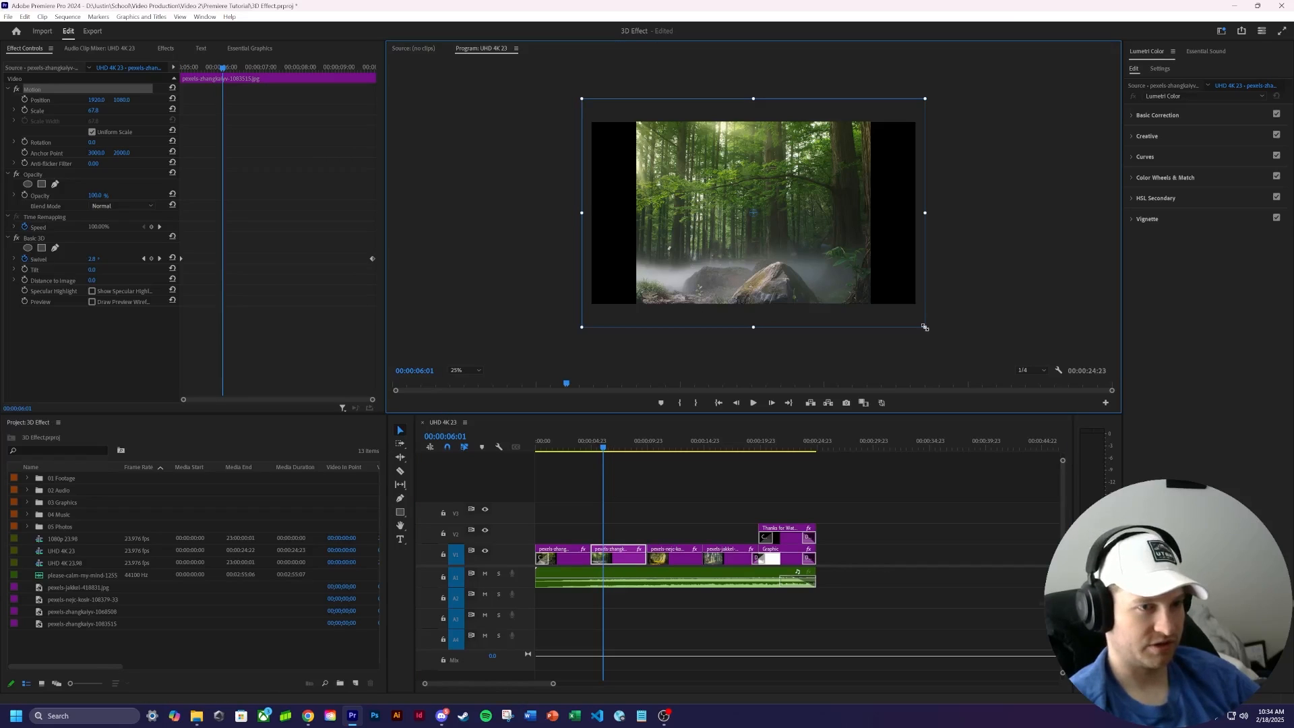
left_click_drag(925, 328, 982, 378)
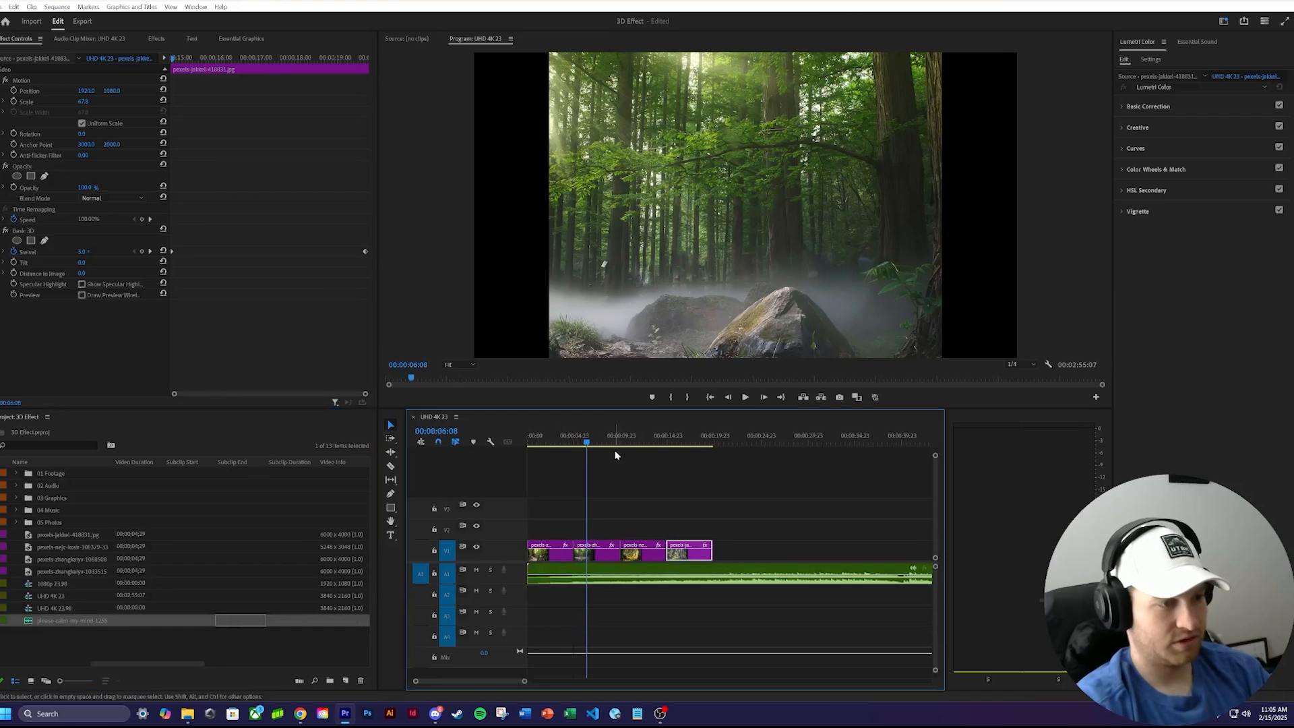
- Play the sequence with its music and shorten the music clip on track A1 from its end to about 26 seconds
left_click_drag(551, 682, 602, 681)
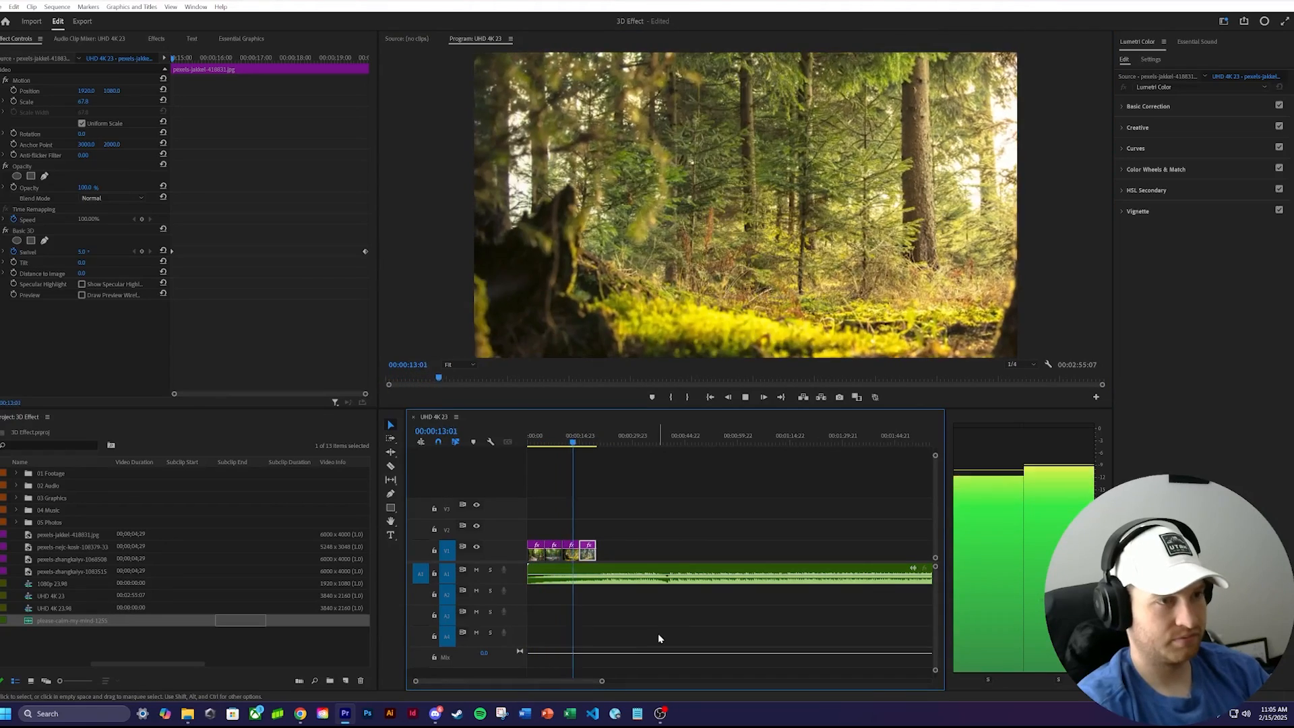
left_click(747, 397)
key("equal")
left_click_drag(681, 440, 488, 466)
key("minus")
key("minus")
left_click_drag(842, 576, 585, 576)
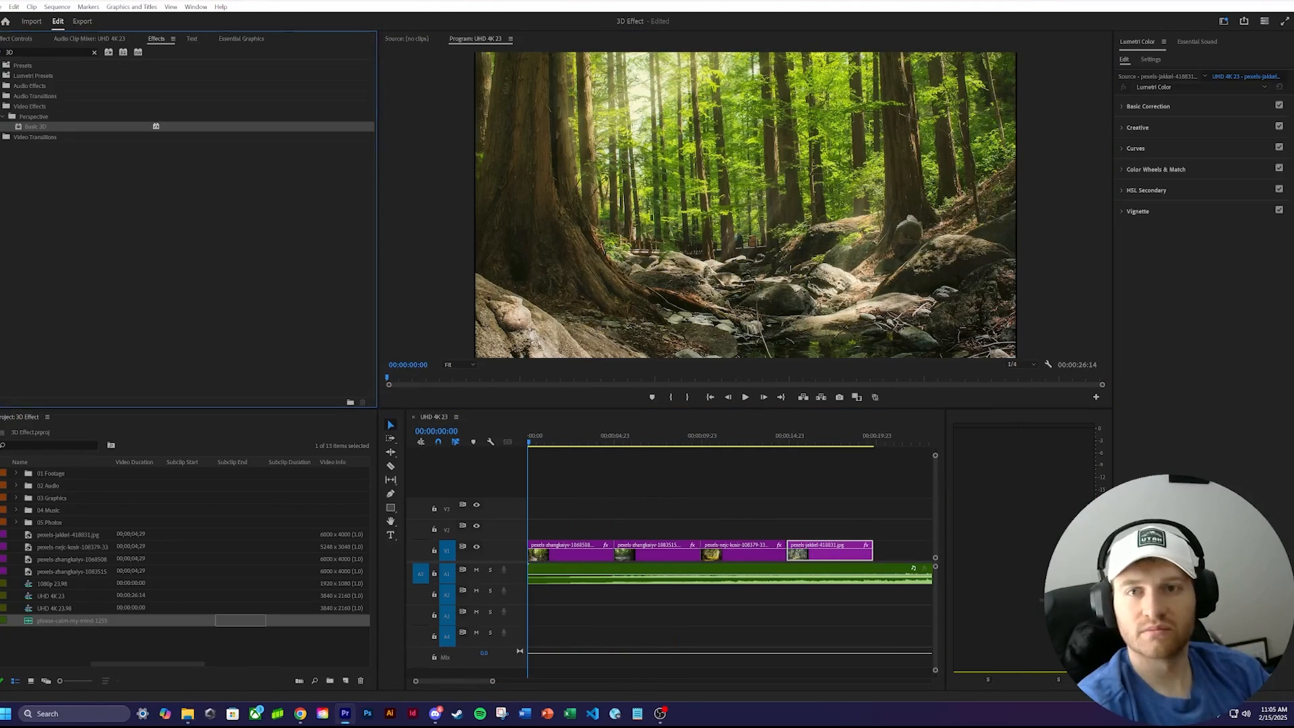